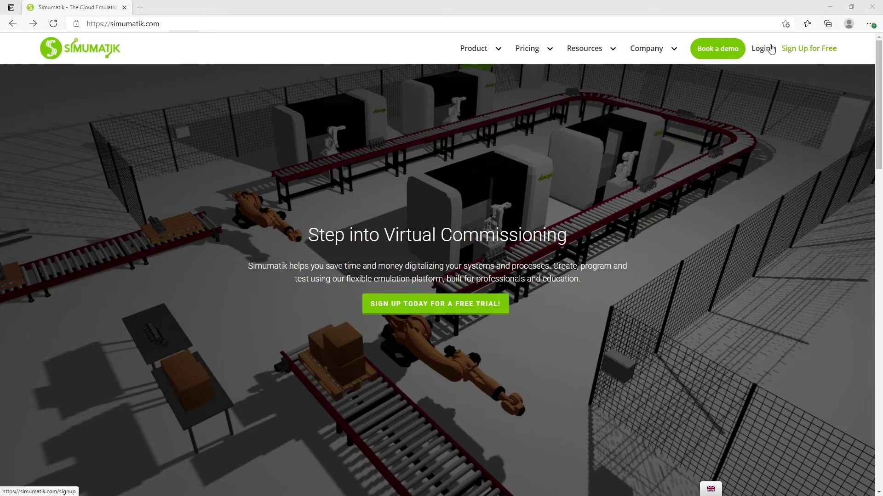
Step: Reach the autofilled Simumatik login form, passing through Sign up and back to Log in
click(757, 56)
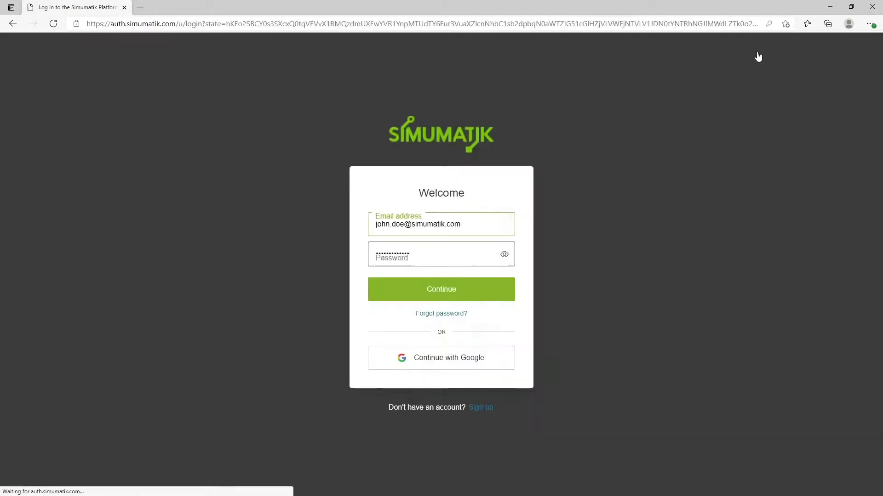
click(482, 411)
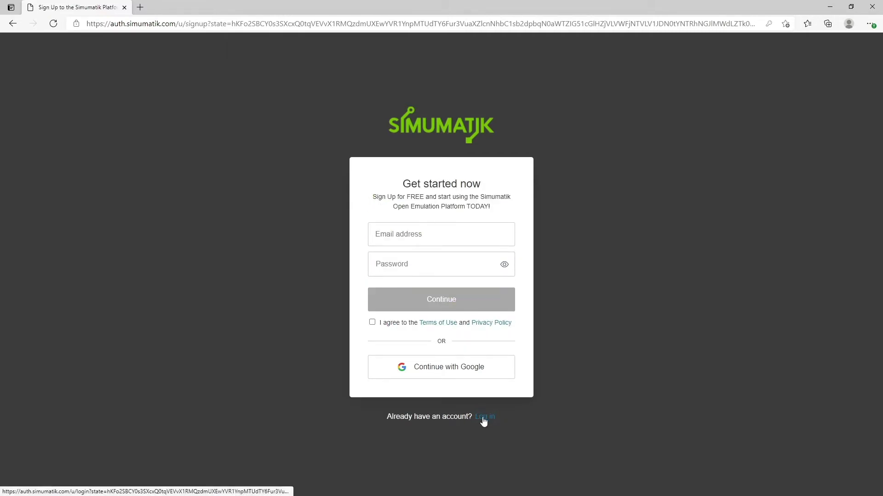
click(483, 417)
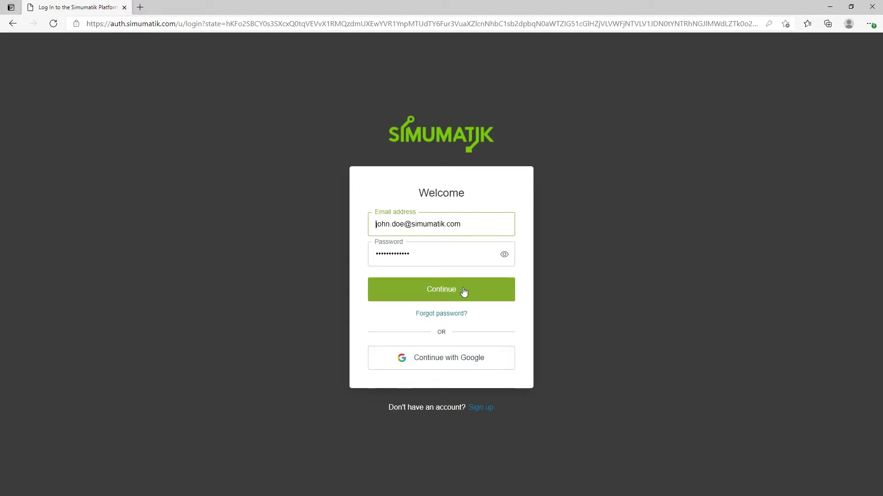
Step: Sign in with the filled credentials and go to app.simumatik.com
click(442, 295)
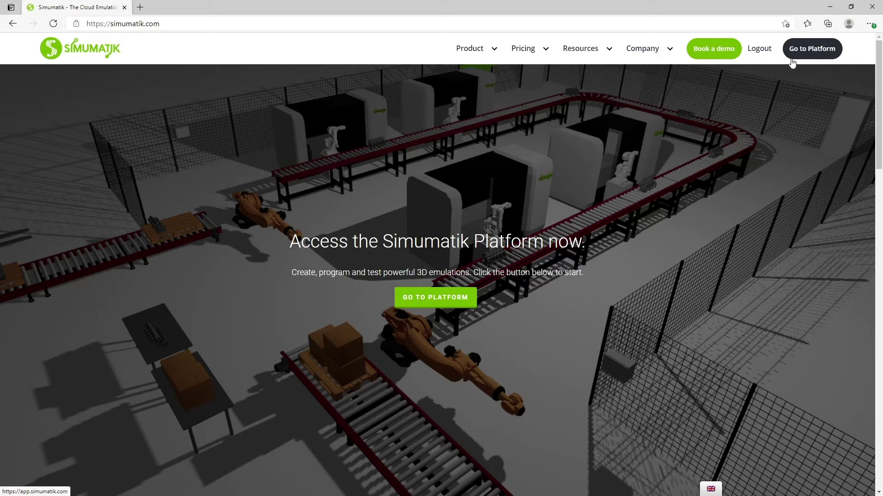
click(110, 23)
drag(111, 24, 76, 23)
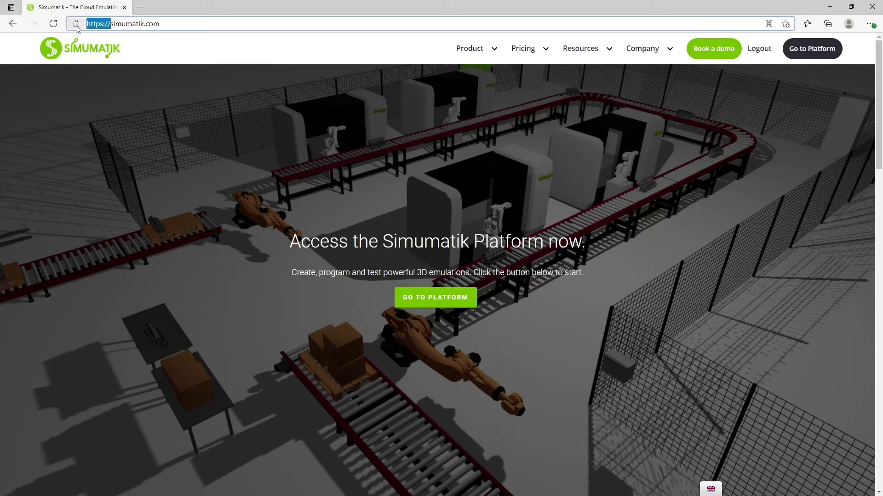
text(app.)
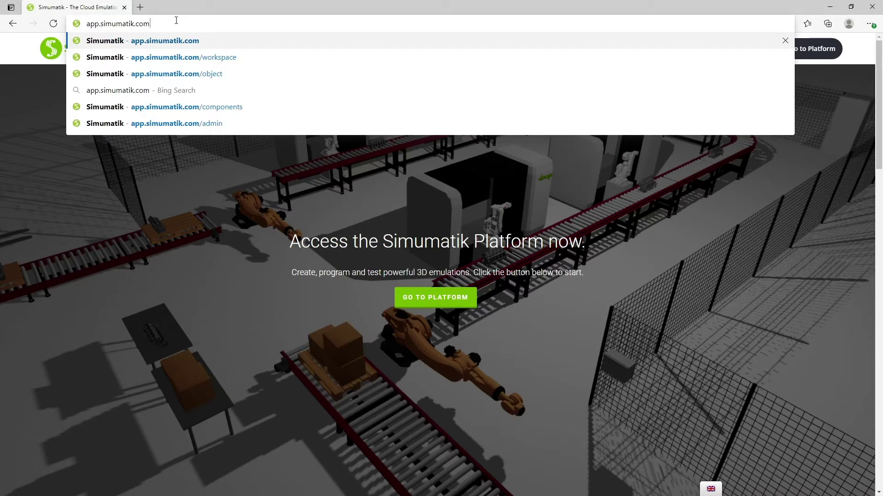
key(Return)
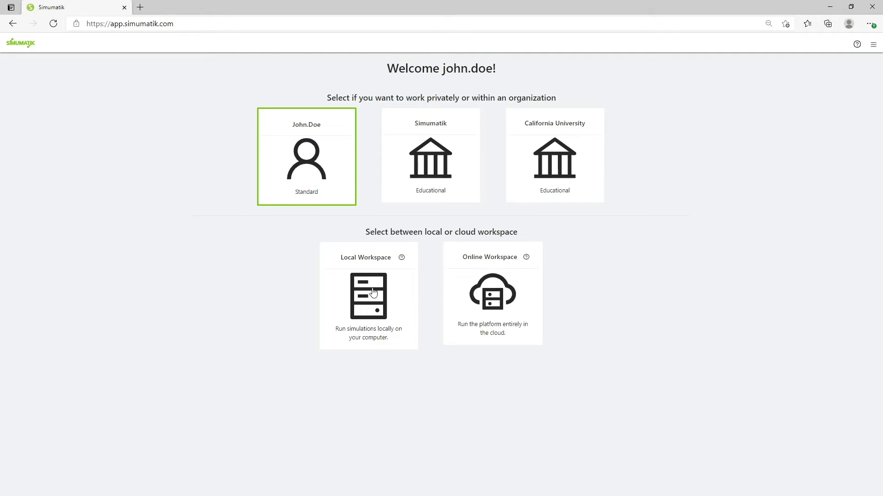
Step: Open the Local Workspace under the personal Standard account
click(373, 294)
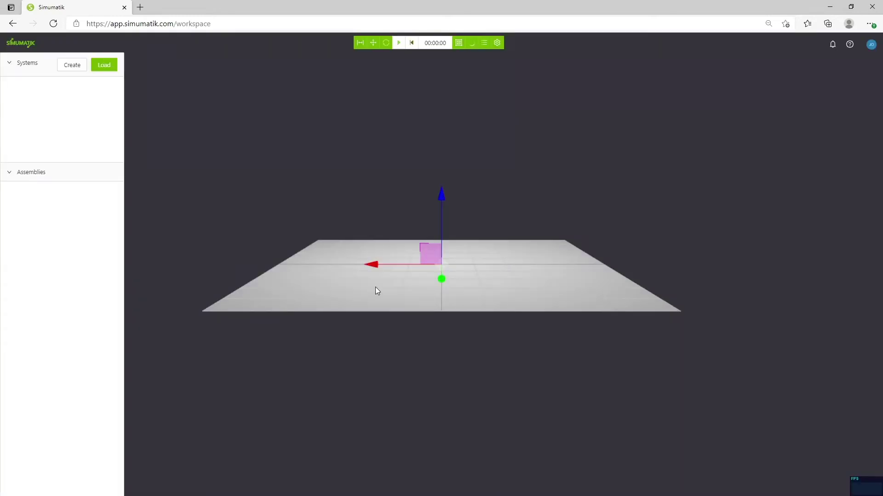
mouse_move(377, 255)
mouse_down()
mouse_move(426, 285)
mouse_move(389, 291)
mouse_move(394, 297)
mouse_move(416, 278)
mouse_move(384, 281)
mouse_move(411, 185)
mouse_up()
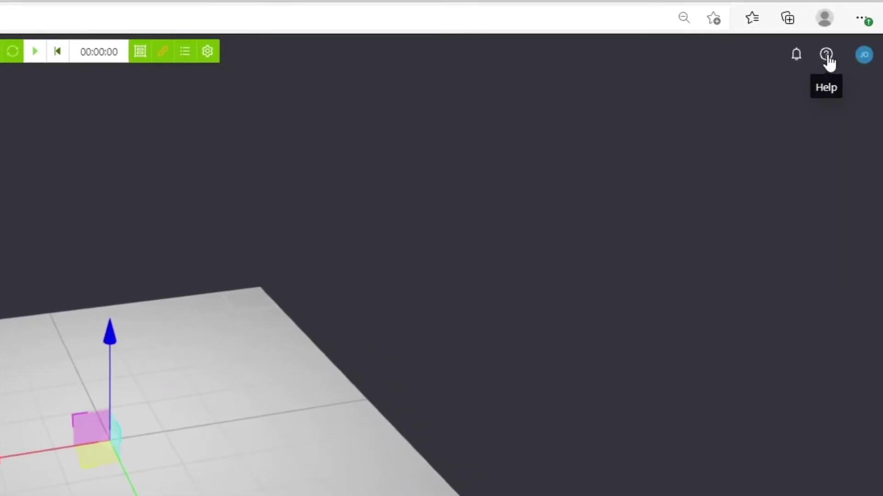
click(865, 55)
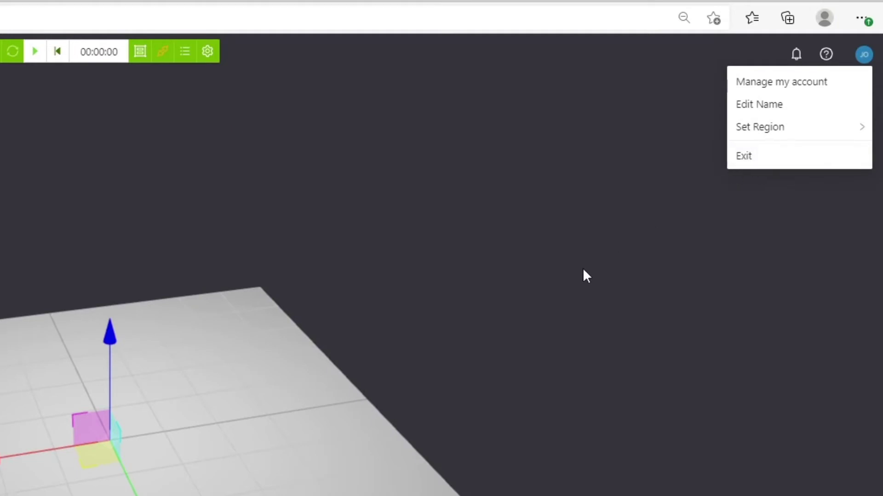
click(566, 278)
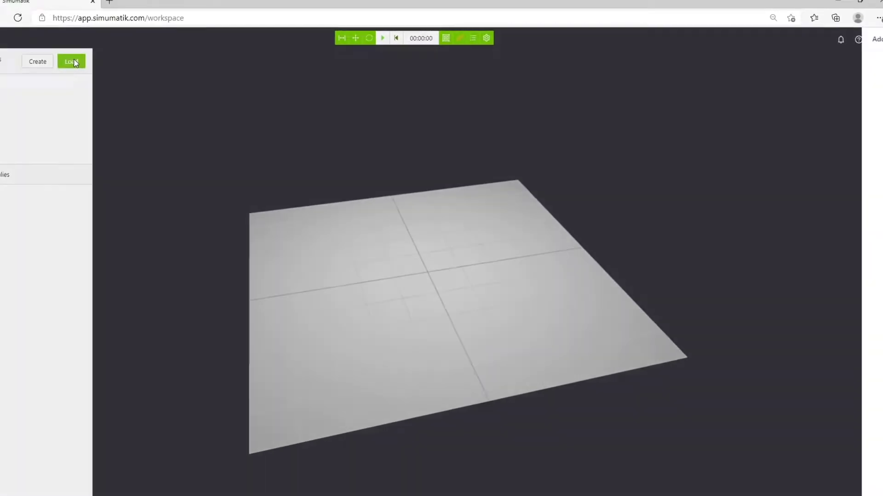
Step: Load the public Demo: Quick Start system, found by searching 'quick'
click(107, 63)
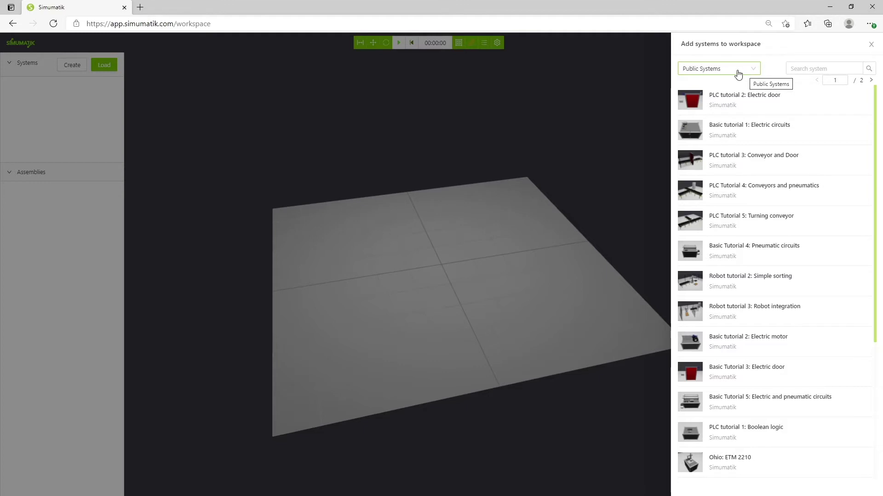
click(717, 73)
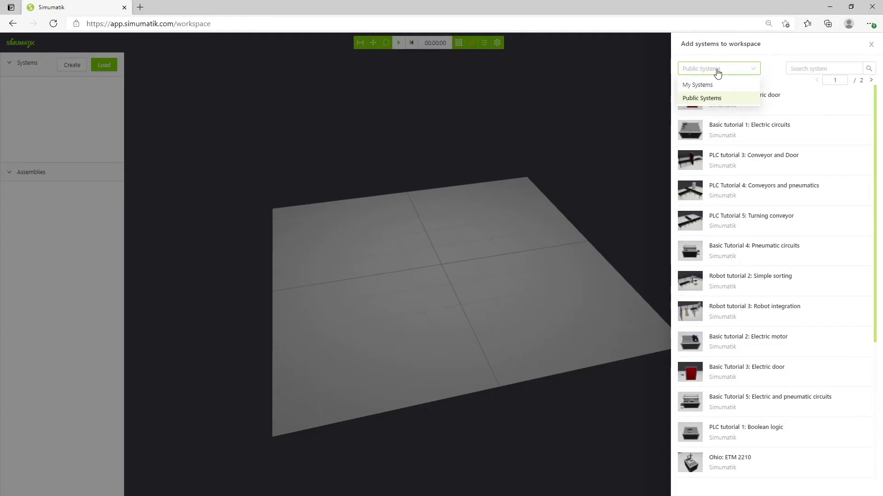
click(709, 98)
click(815, 70)
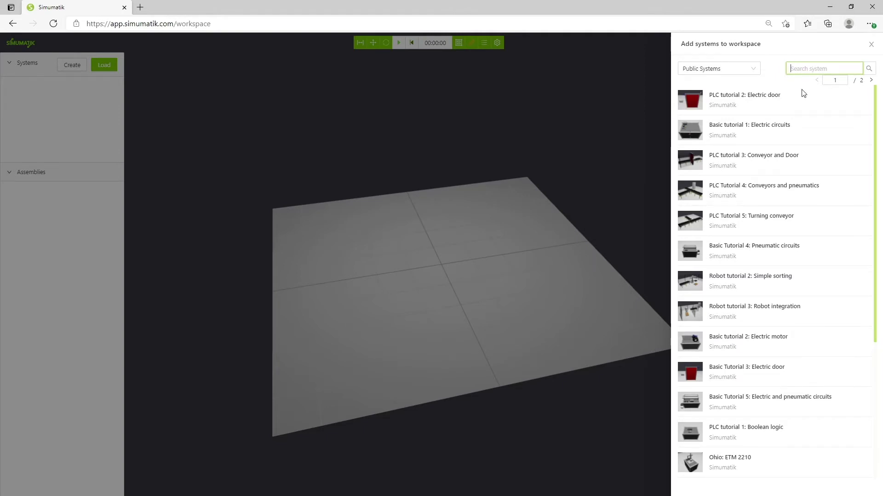
scroll(752, 193, down, 3)
scroll(803, 256, up, 2)
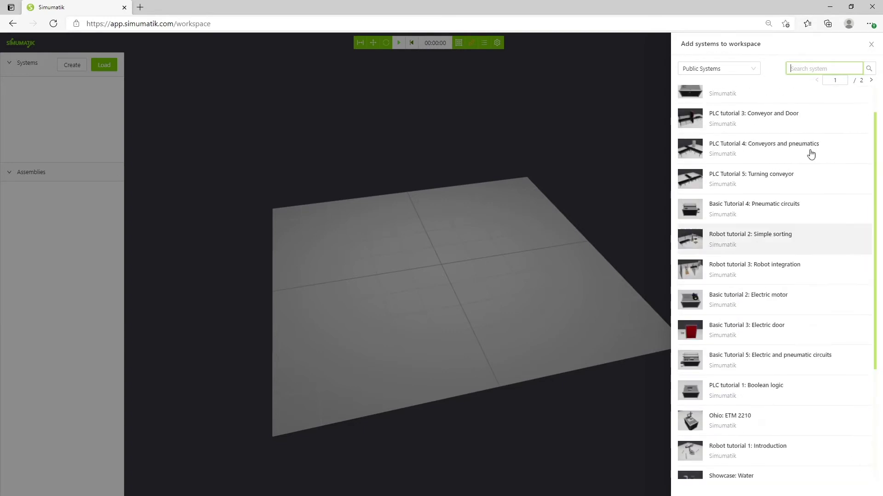
scroll(811, 155, up, 1)
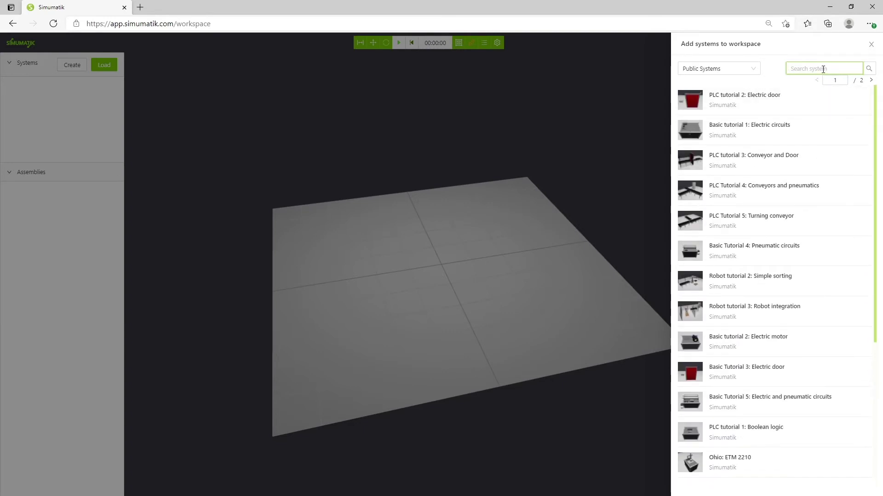
text(quick)
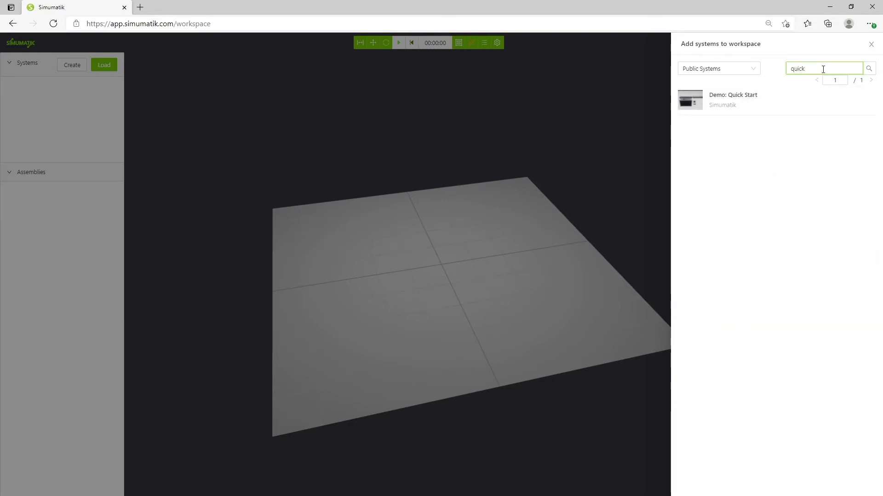
click(741, 99)
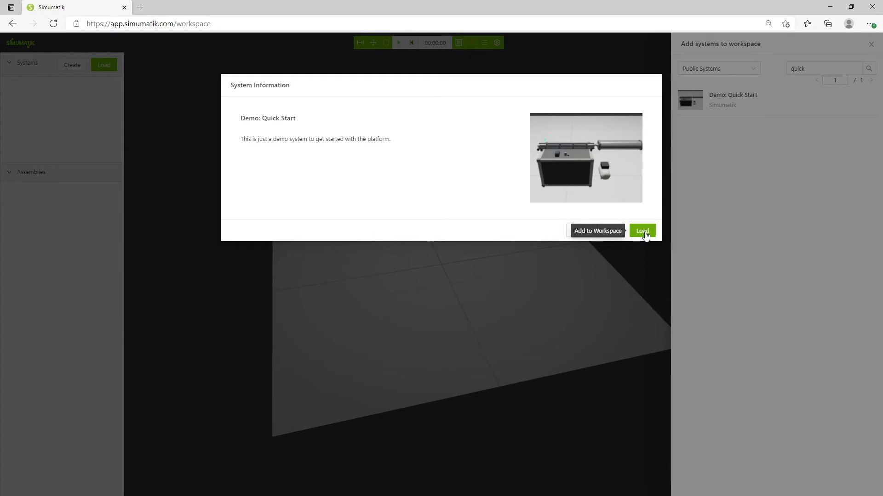
click(643, 231)
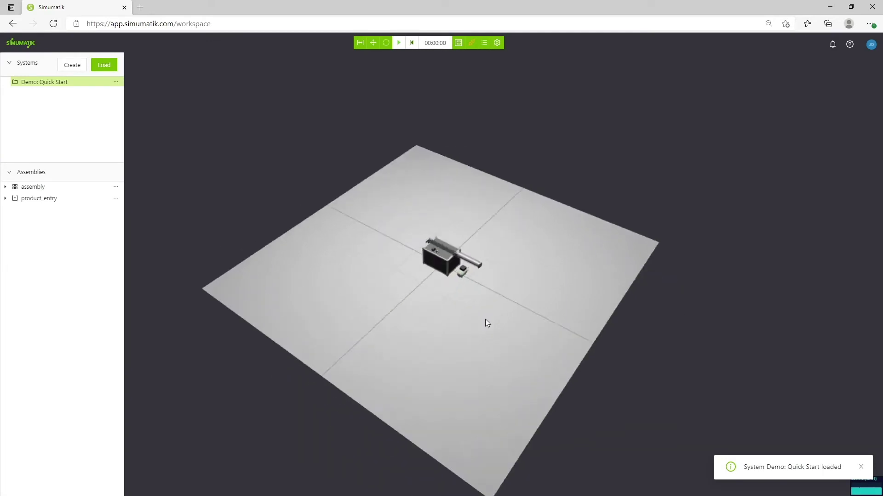
scroll(486, 320, up, 2)
scroll(455, 284, up, 2)
scroll(451, 290, up, 3)
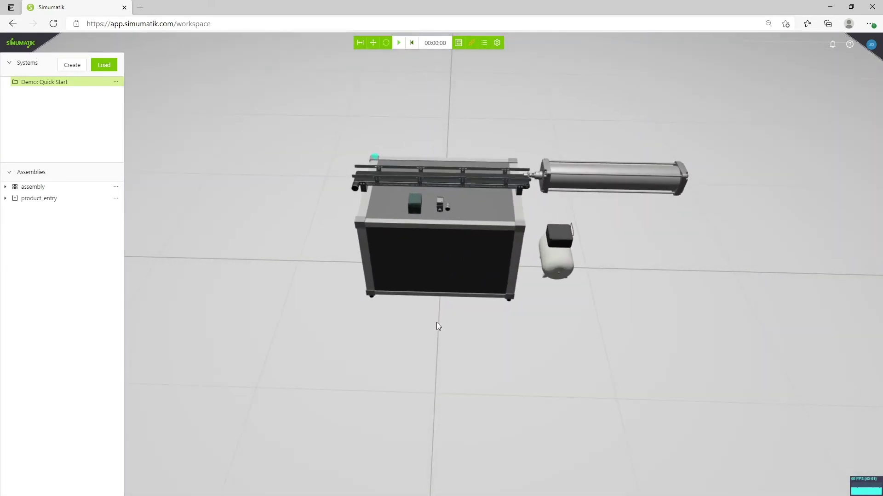
Step: Inspect the machine by selecting the conveyor, cylinder, compressor and table
middle_drag(437, 327, 455, 379)
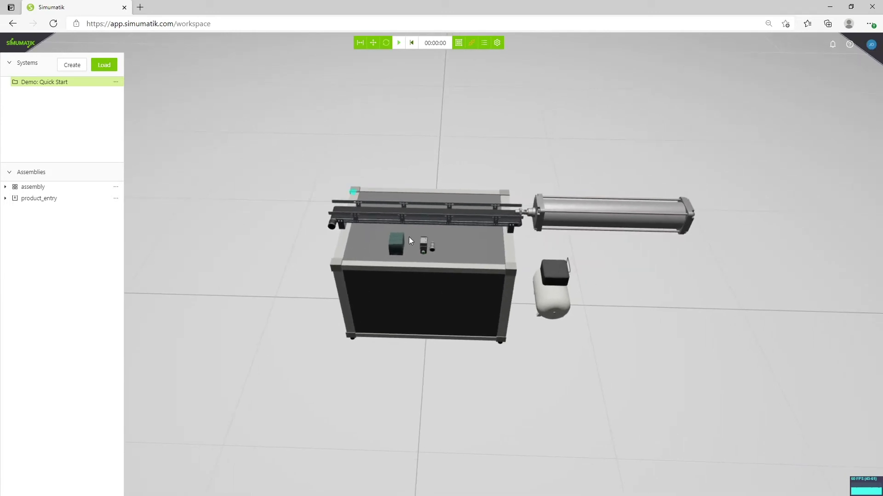
click(460, 217)
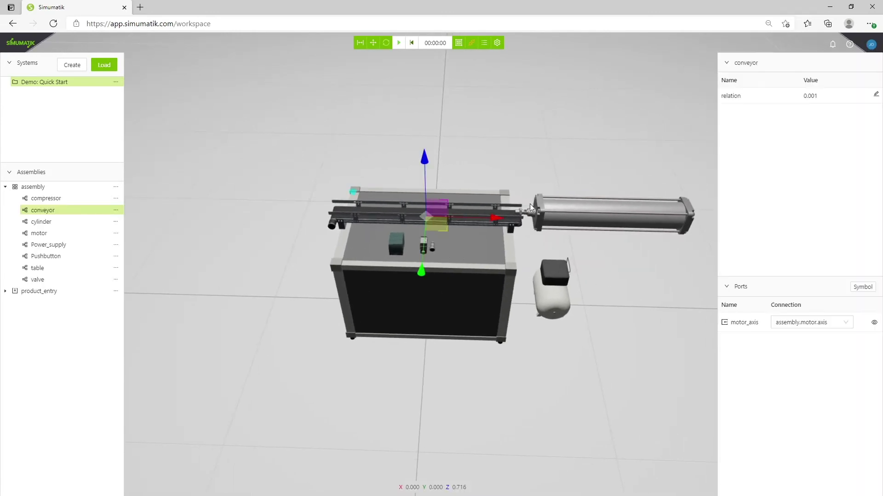
click(555, 208)
click(550, 282)
click(468, 260)
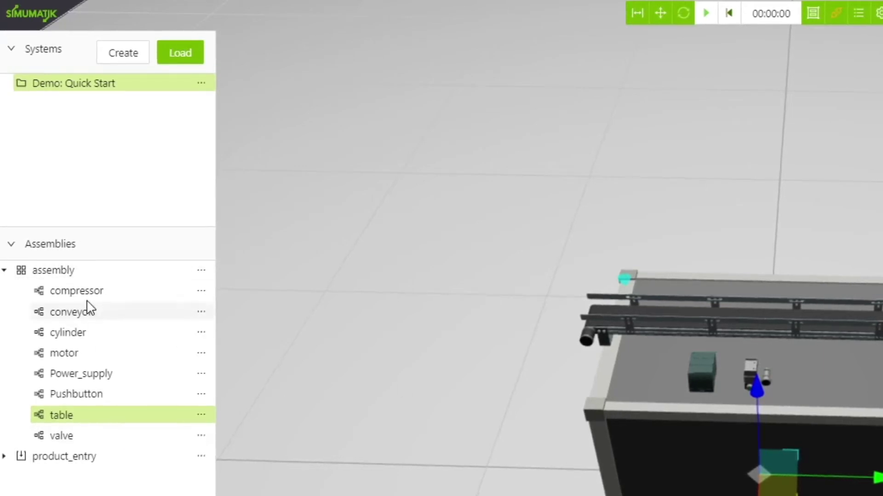
click(200, 276)
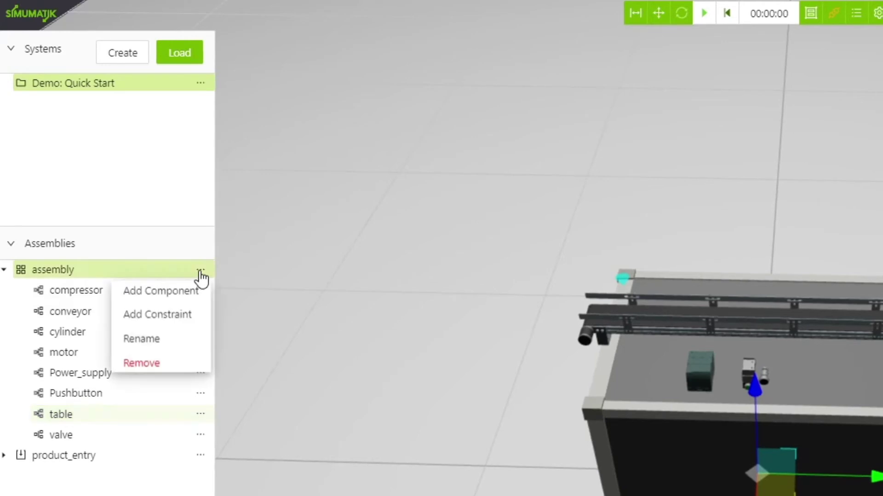
Step: View the compressor options, then select the conveyor, cylinder, table and Power_supply box
click(37, 290)
click(200, 290)
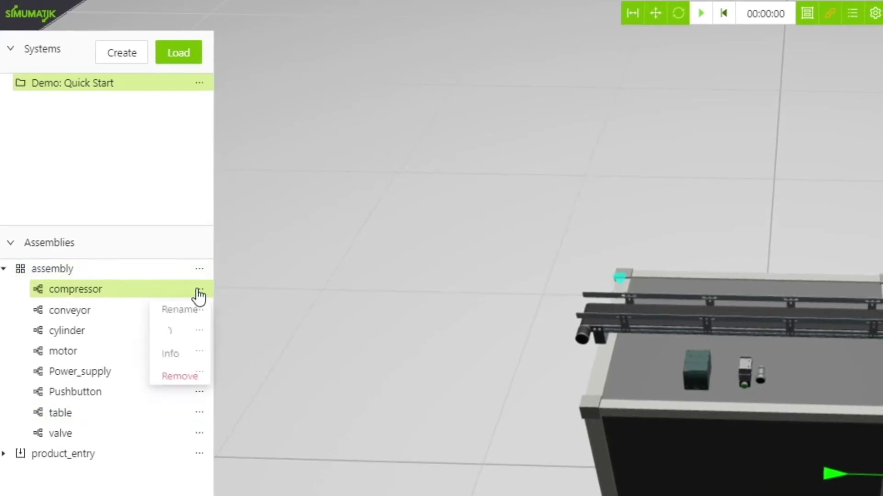
click(458, 279)
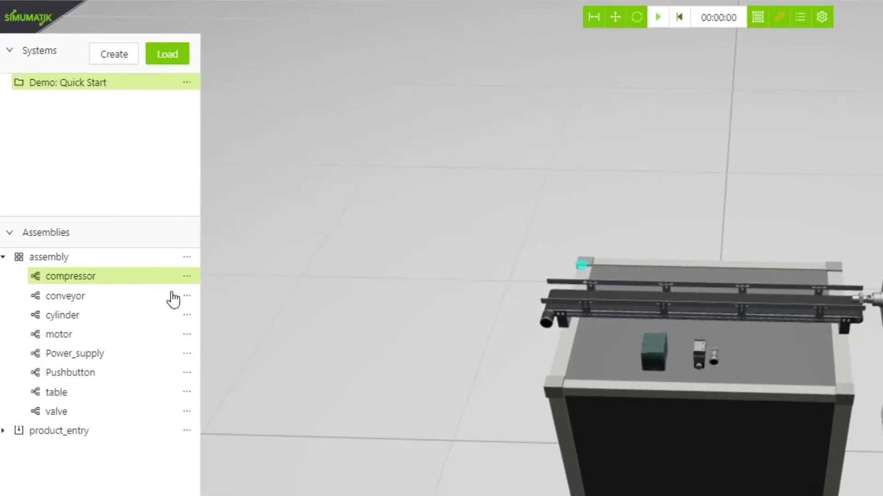
click(41, 210)
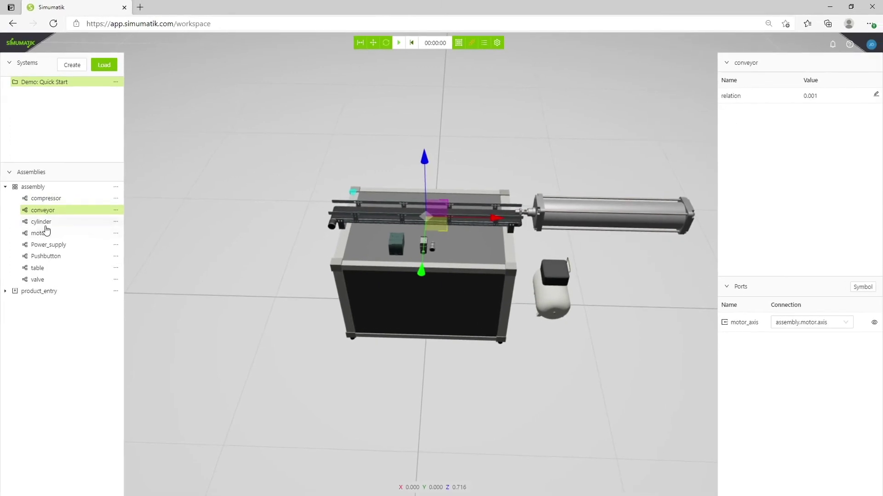
click(45, 226)
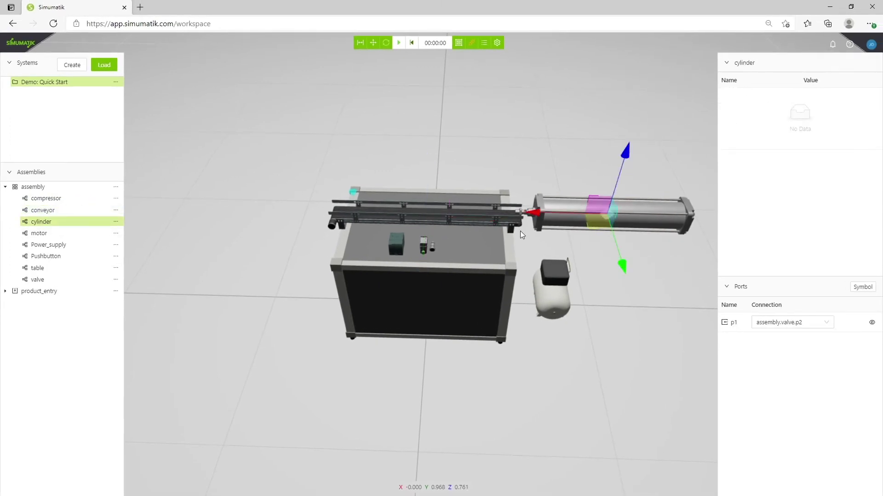
click(472, 243)
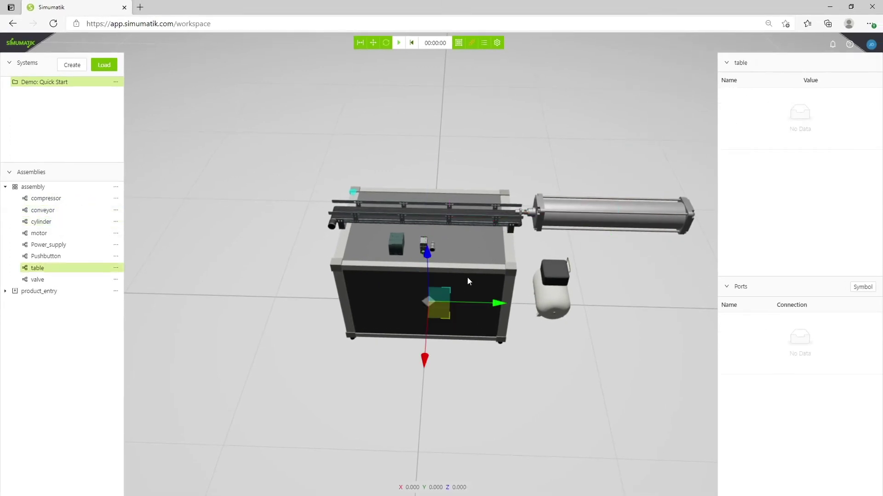
click(396, 246)
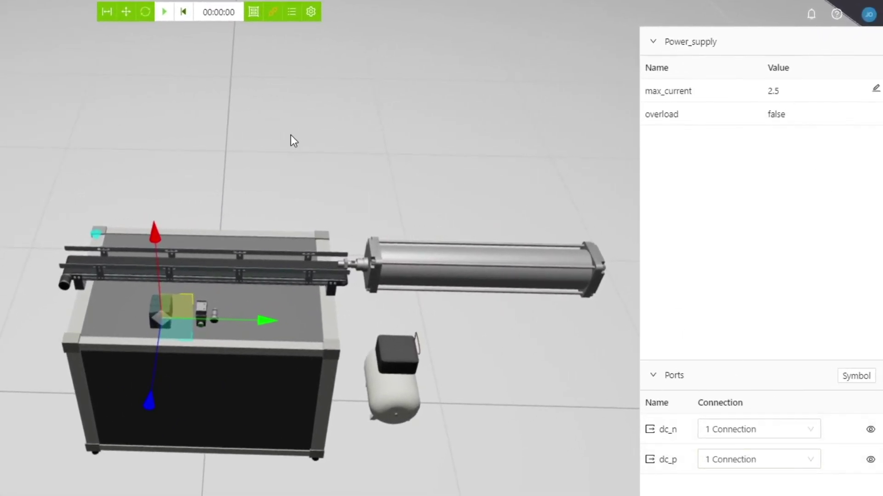
Step: Reselect Power_supply and slide it sideways on the tabletop
click(307, 158)
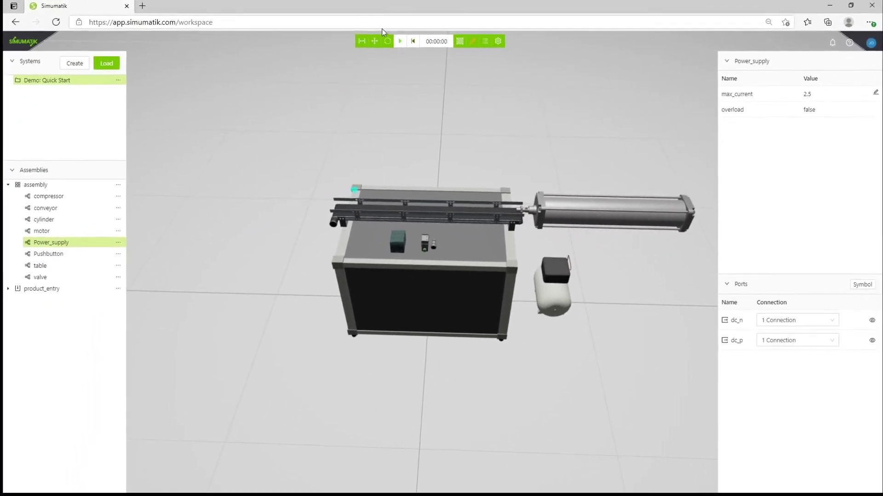
click(376, 43)
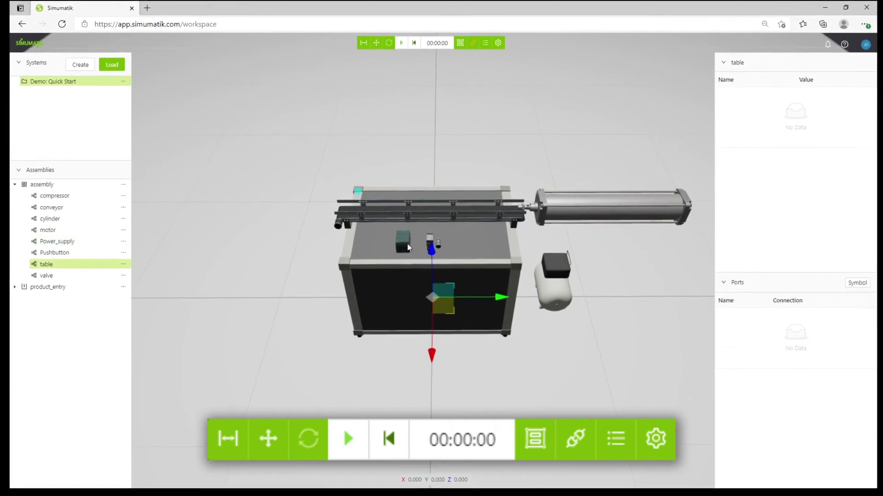
mouse_move(480, 243)
mouse_down()
mouse_move(438, 248)
mouse_move(391, 171)
mouse_move(411, 255)
mouse_up()
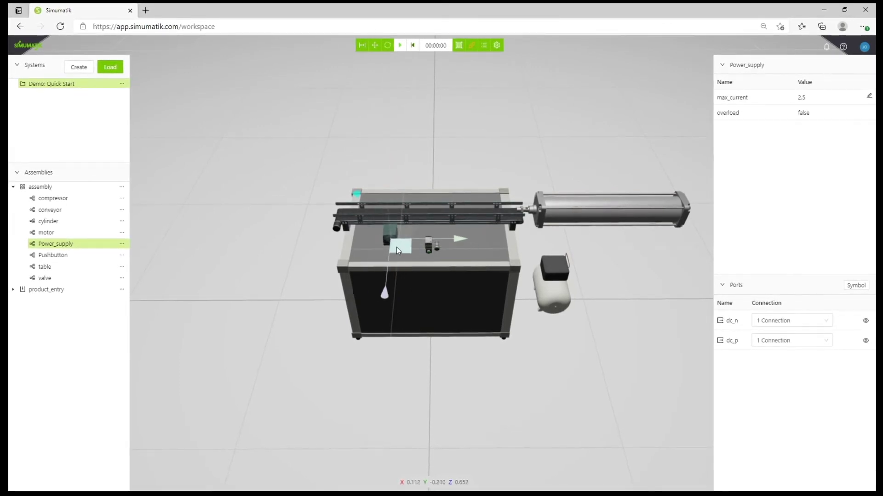
Step: Reposition Power_supply on the table and rotate it to about -90, 0, -90 degrees
drag(411, 253, 416, 238)
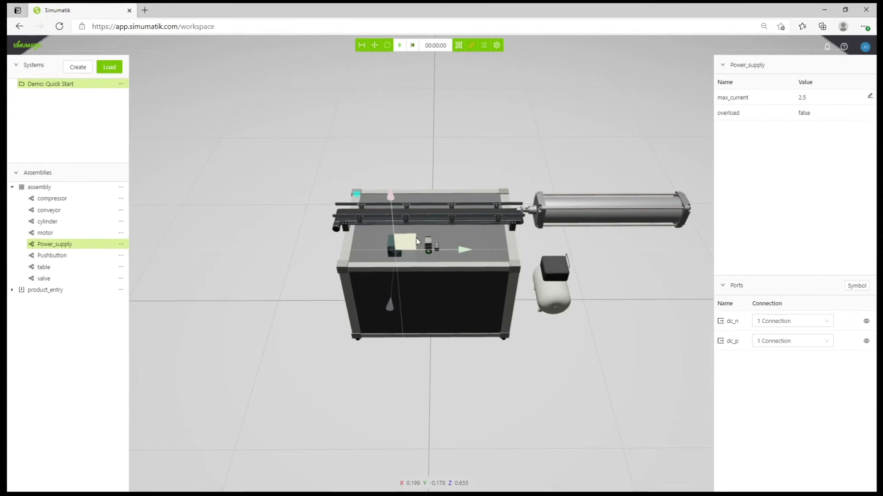
click(387, 44)
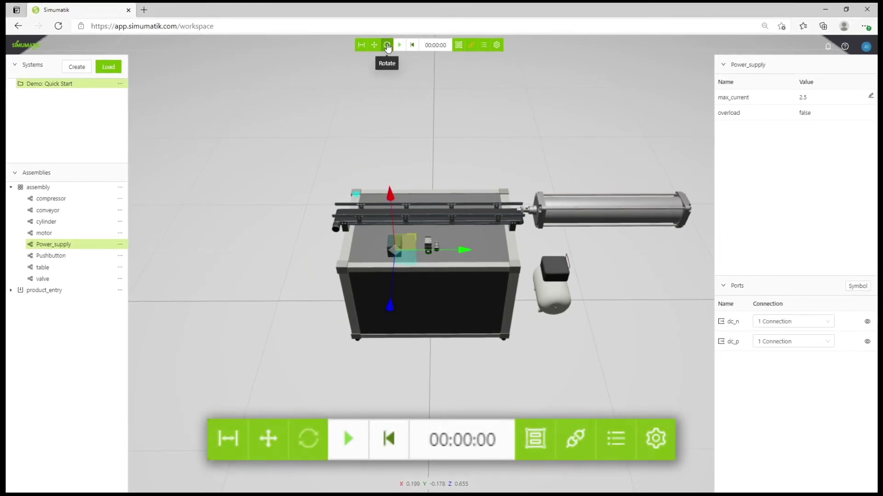
drag(445, 283, 385, 301)
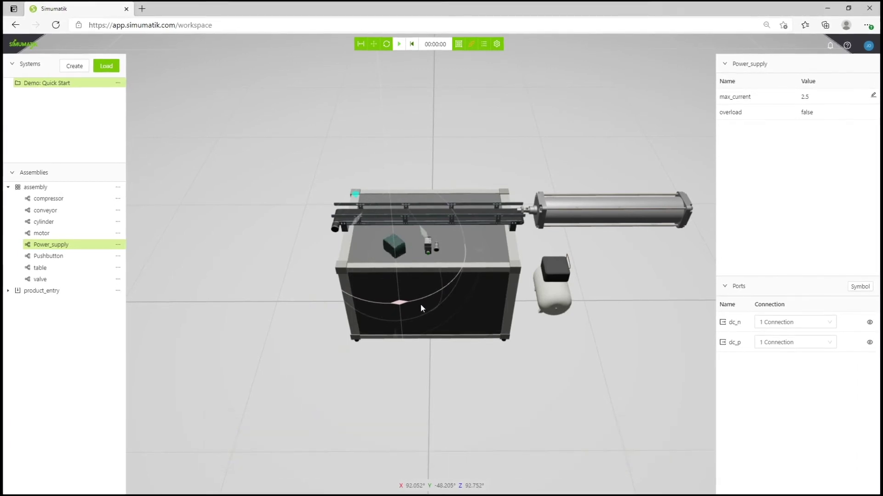
mouse_move(386, 301)
mouse_down()
mouse_move(399, 306)
mouse_move(398, 324)
mouse_move(413, 301)
mouse_up()
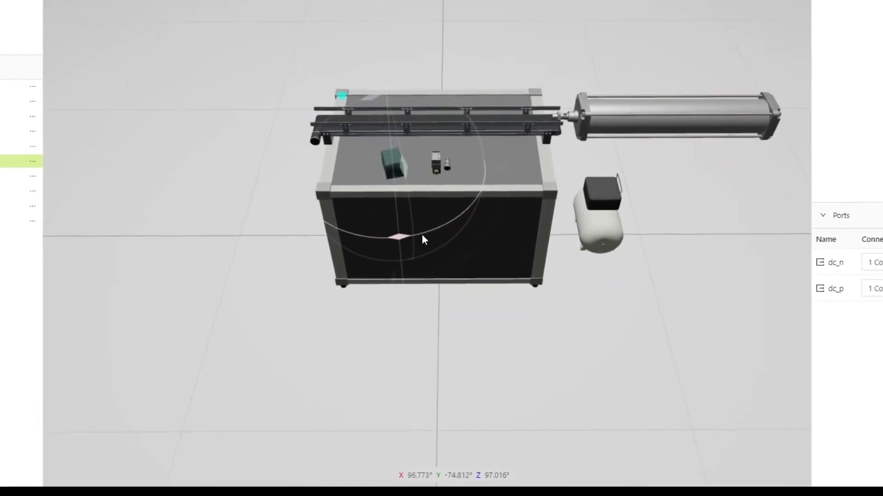
drag(422, 240, 402, 206)
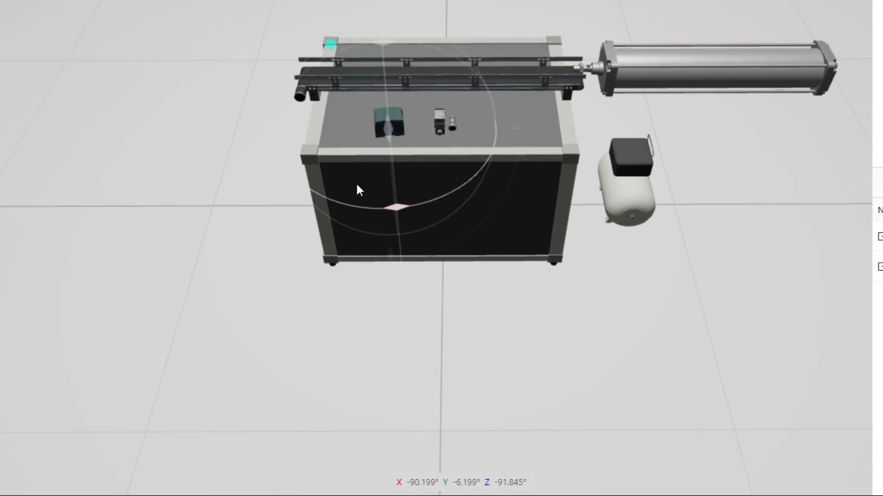
drag(401, 206, 356, 182)
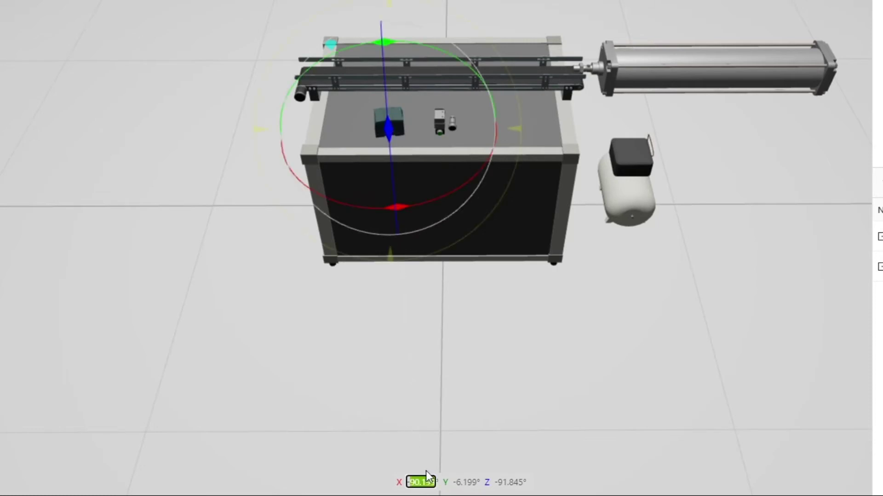
text(-90)
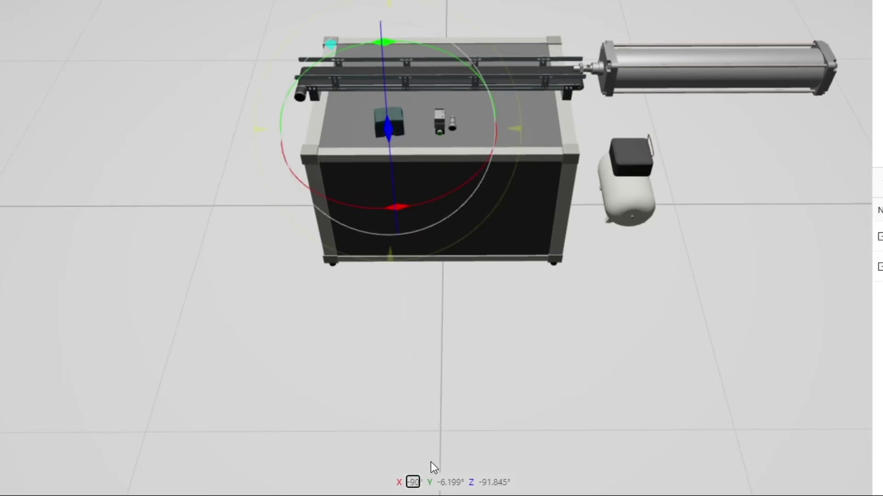
text(0)
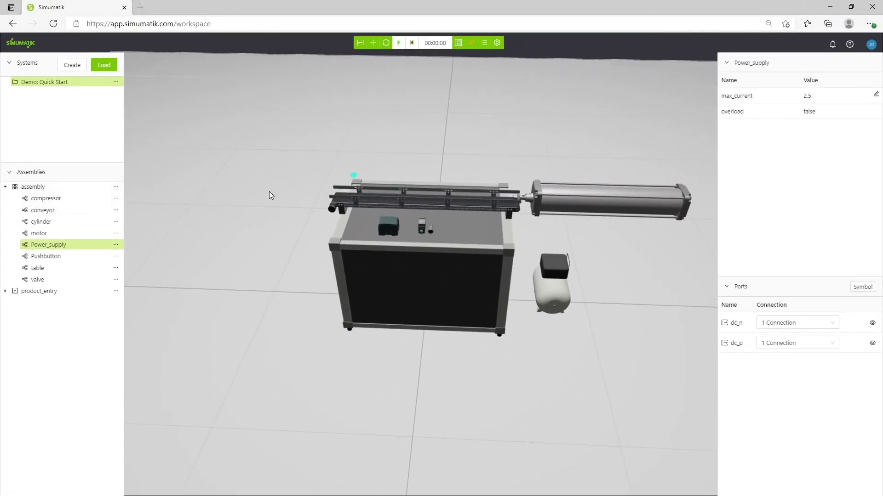
Step: Play the emulation so cans drop, pause and resume it, then reset
middle_drag(386, 378, 395, 389)
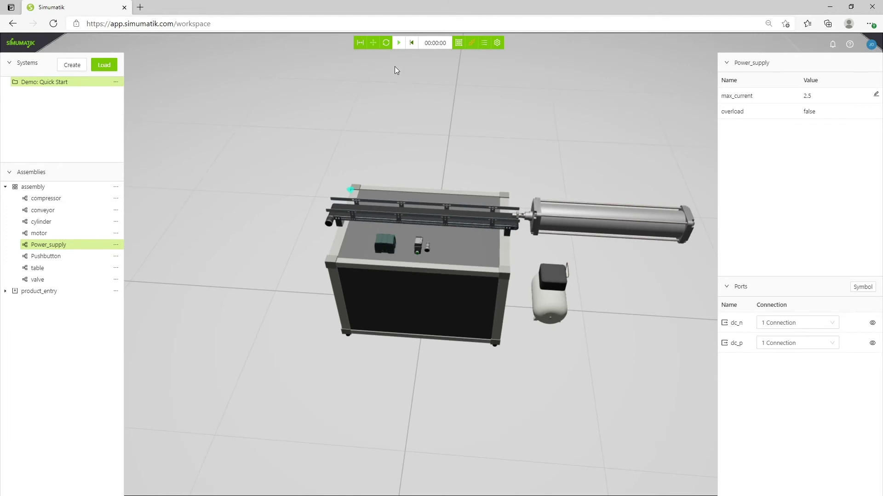
click(399, 44)
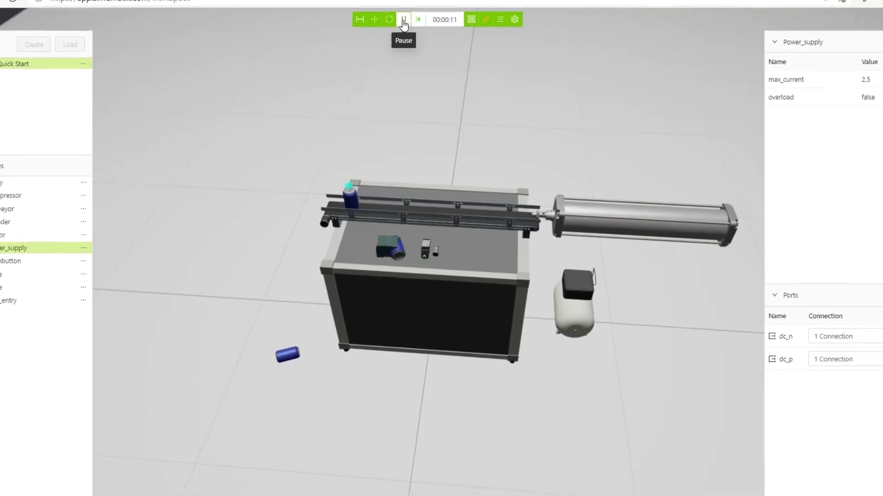
click(406, 50)
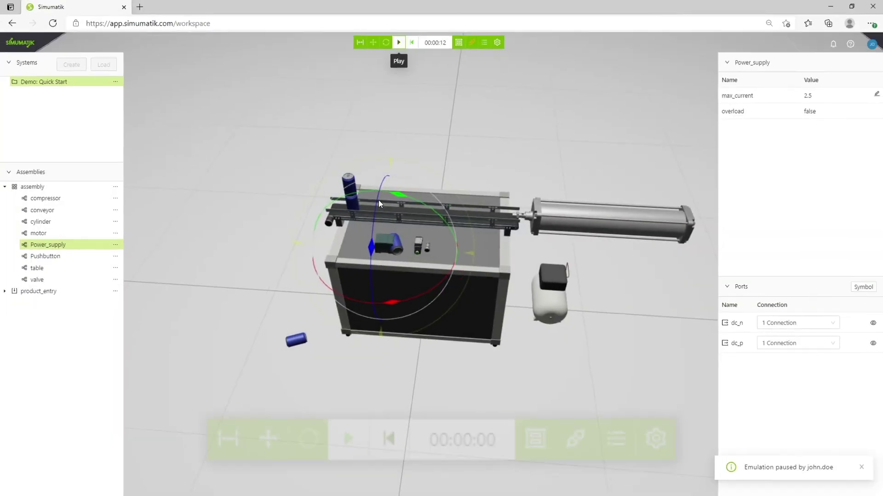
click(399, 42)
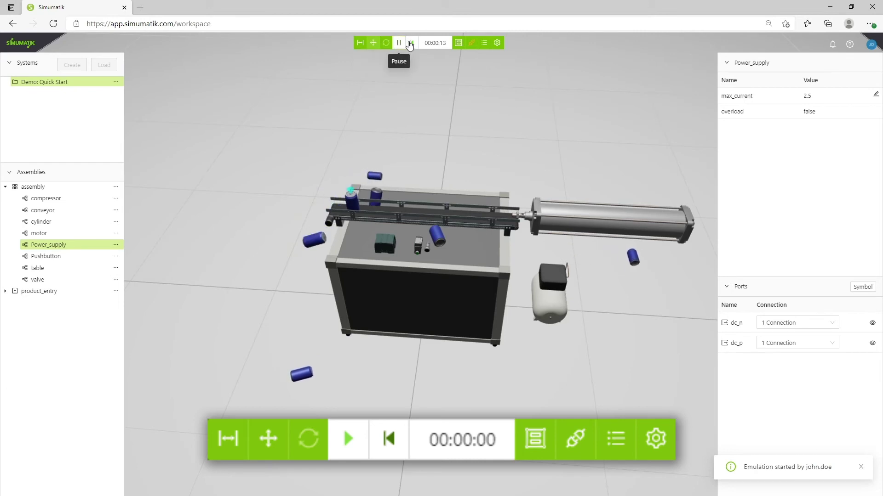
click(413, 46)
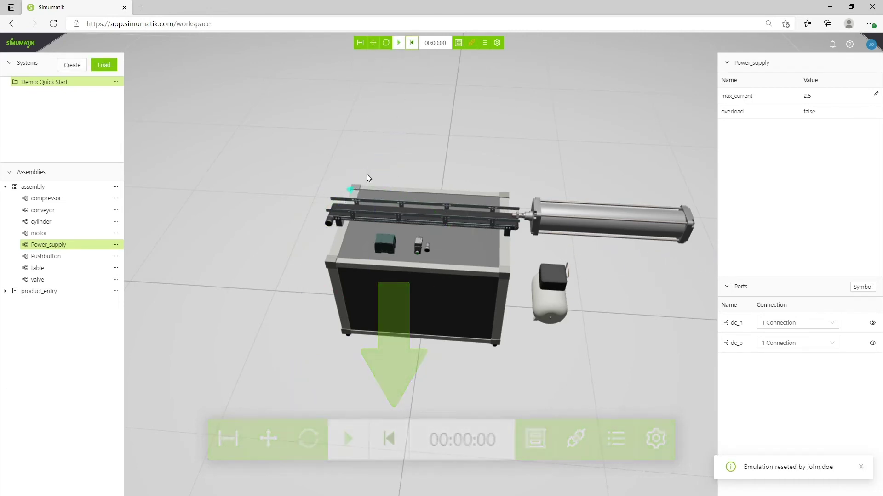
drag(367, 174, 441, 149)
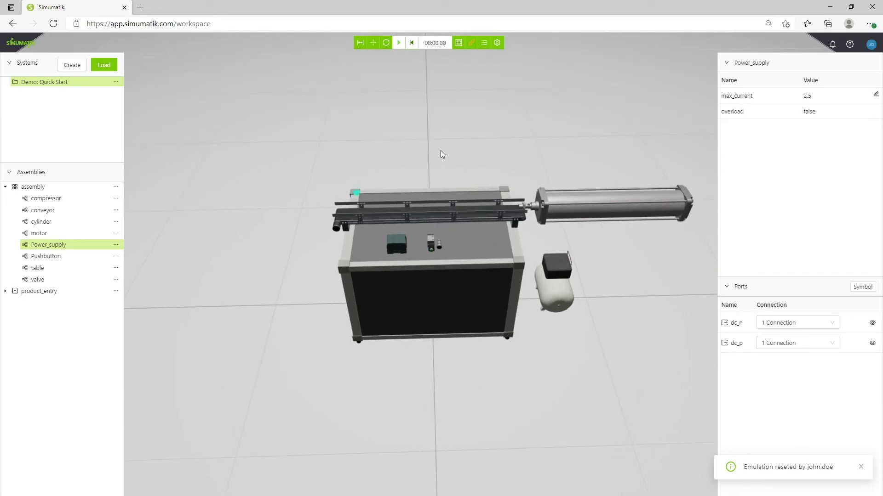
scroll(441, 150, up, 3)
Step: Play the emulation, fire the cylinder twice with the pushbutton, then reset
drag(448, 129, 425, 156)
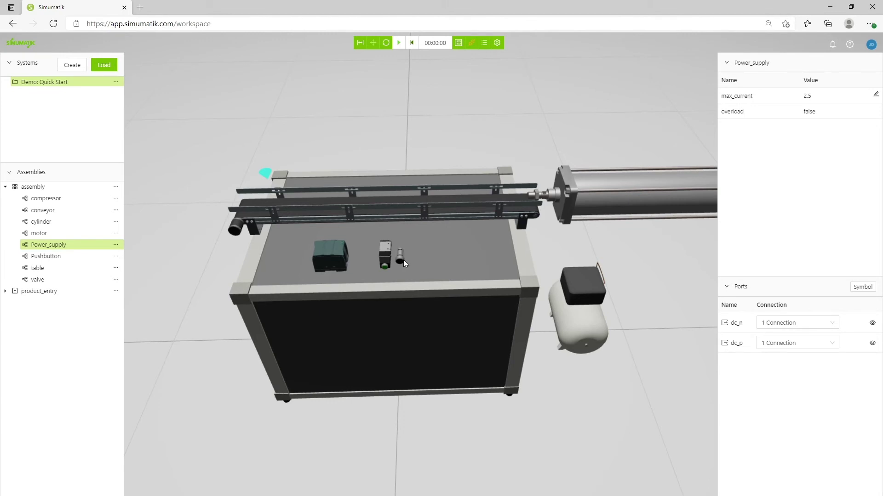
click(398, 42)
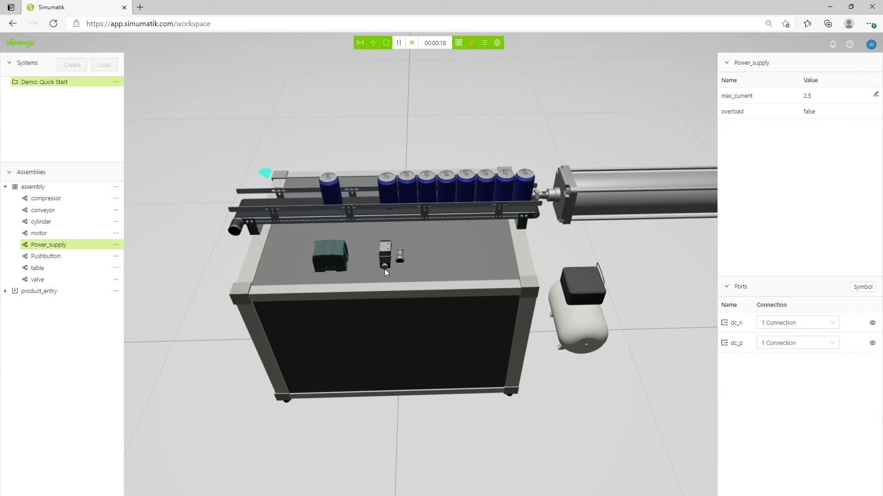
click(385, 267)
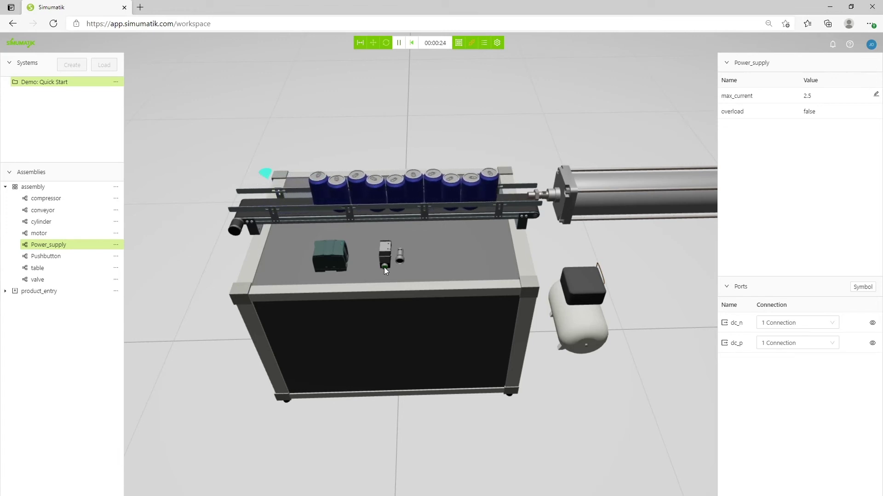
click(384, 266)
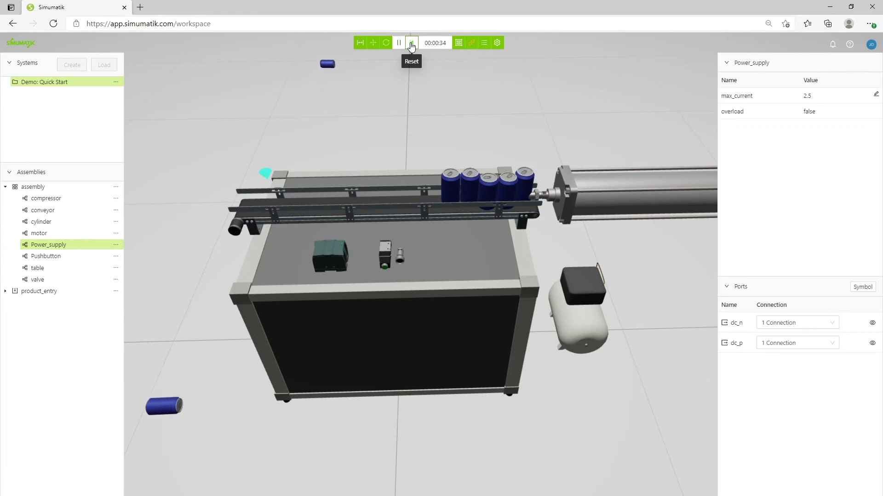
click(411, 45)
Step: Browse the public Products component library for the assembly
mouse_move(406, 139)
mouse_down()
mouse_move(435, 129)
mouse_move(407, 134)
mouse_up()
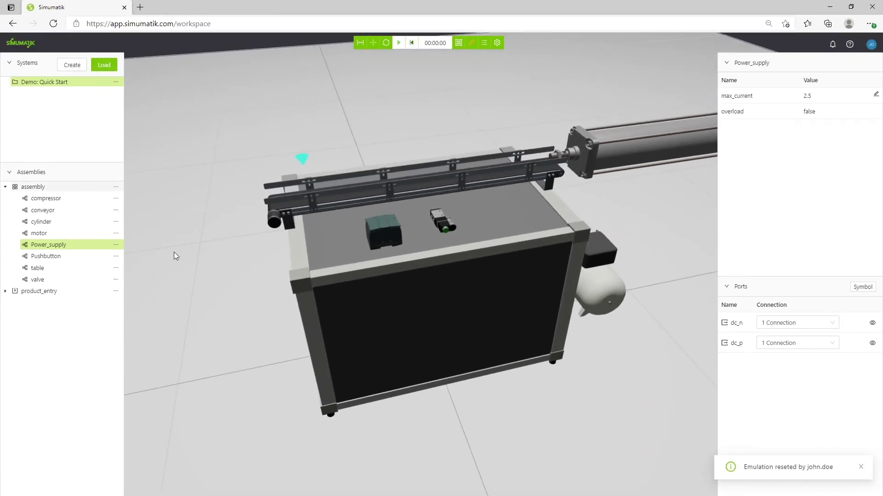
click(116, 187)
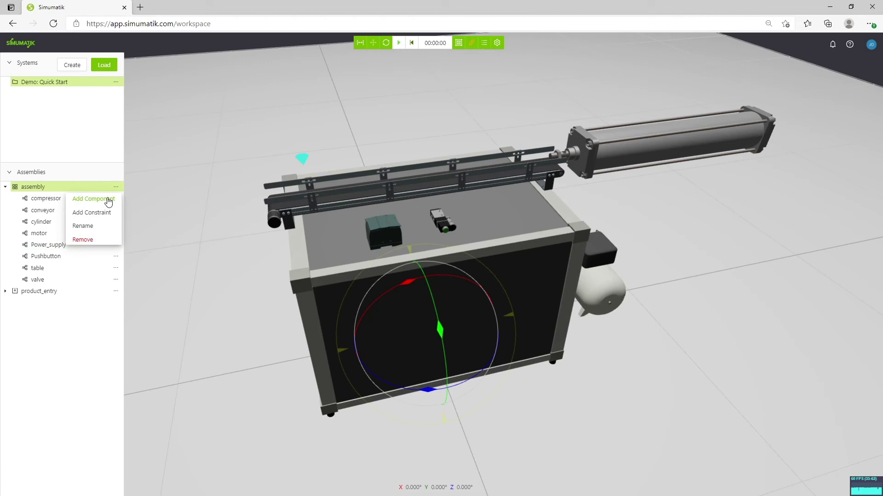
click(107, 198)
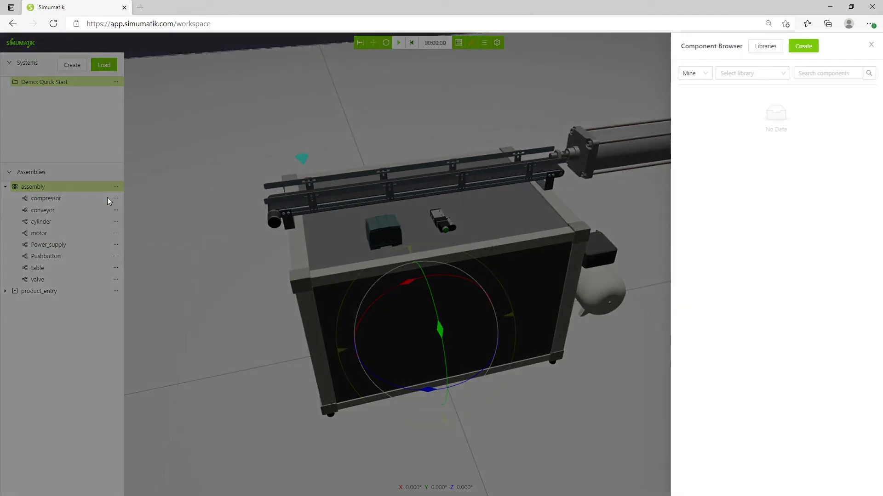
click(707, 76)
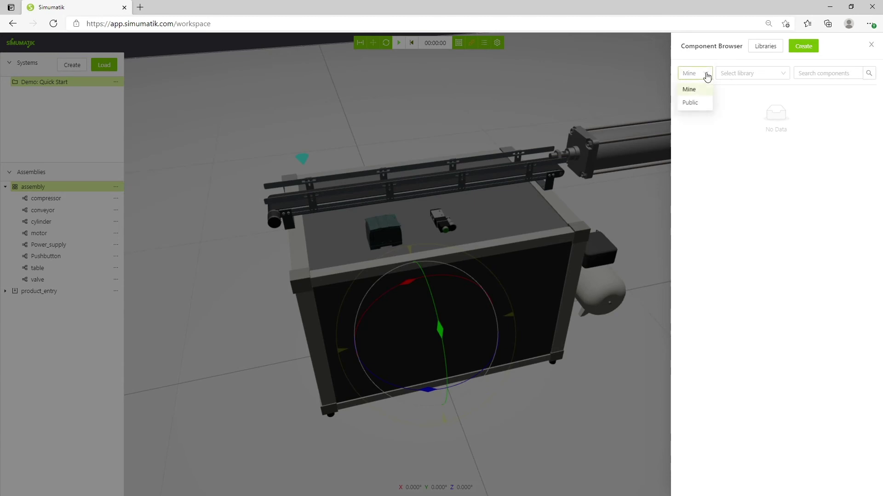
click(695, 104)
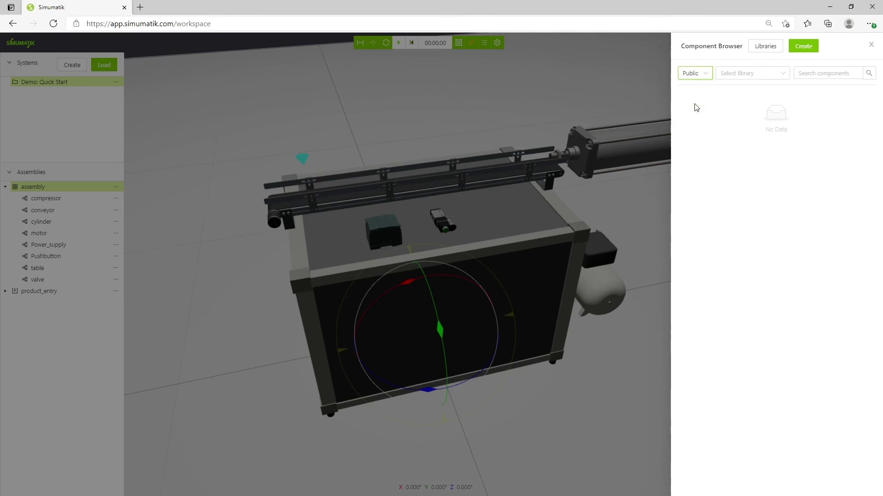
click(782, 73)
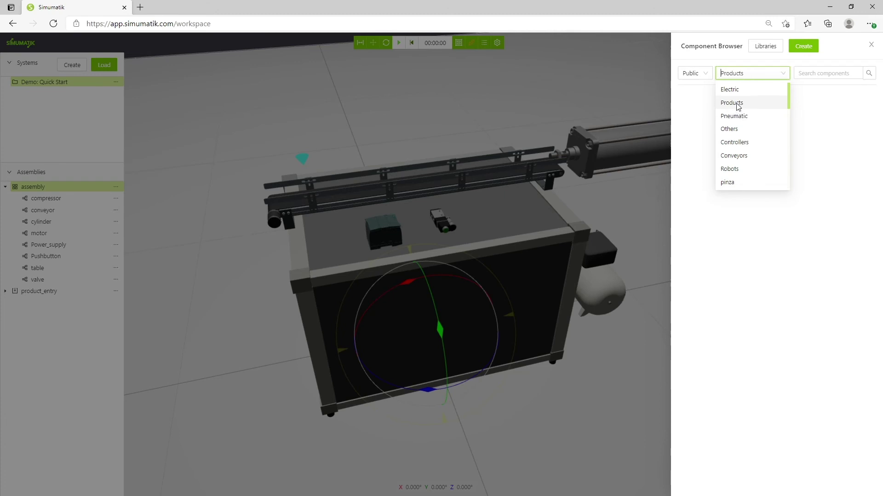
click(737, 104)
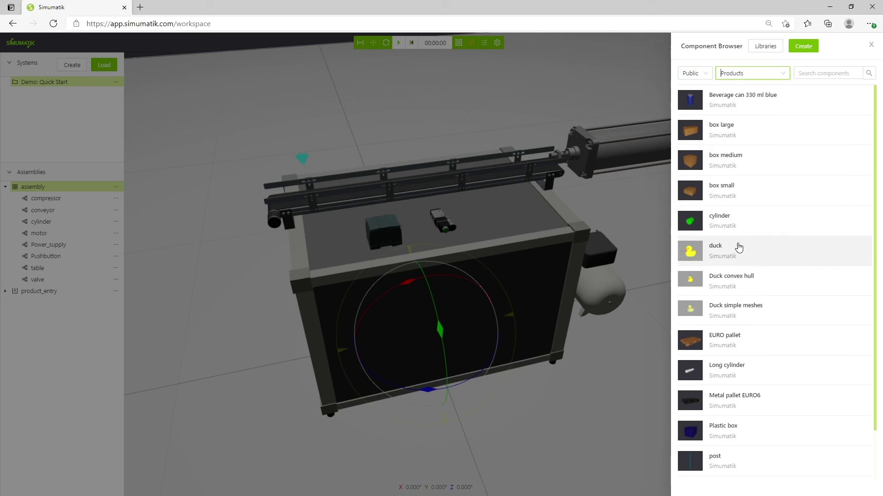
scroll(738, 247, down, 2)
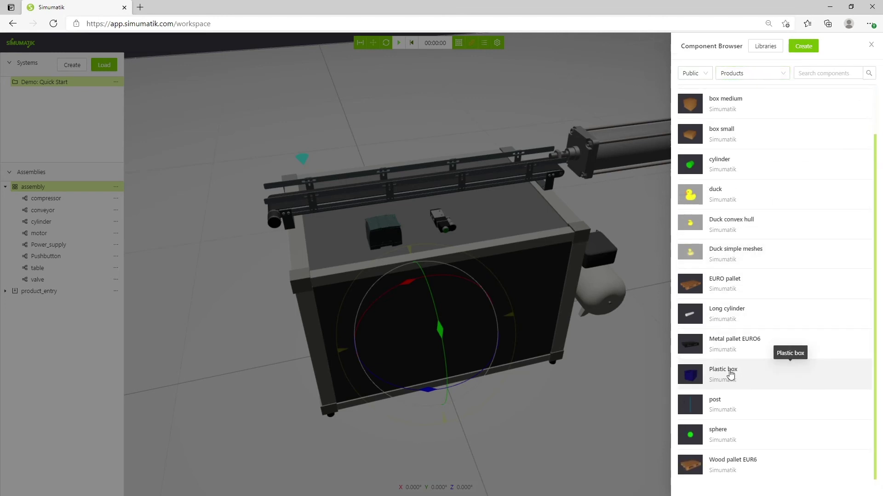
Step: Load the Plastic box component and rename it to 'box'
click(730, 375)
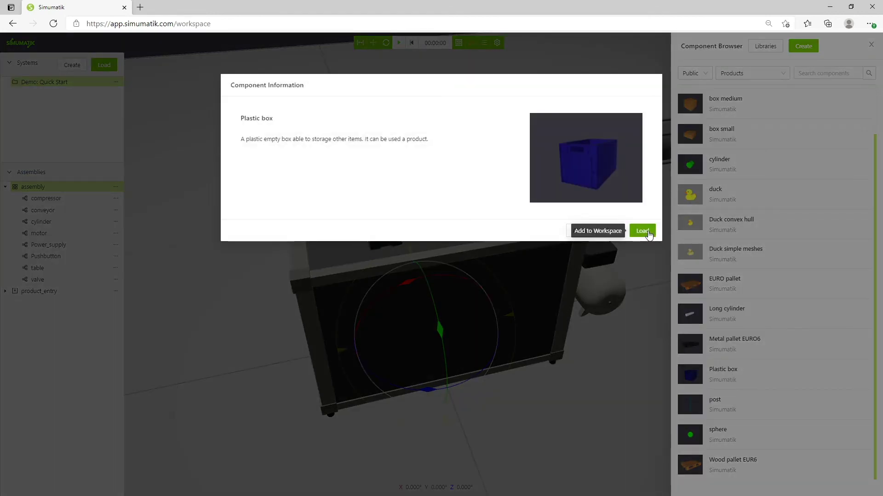
click(642, 232)
click(369, 114)
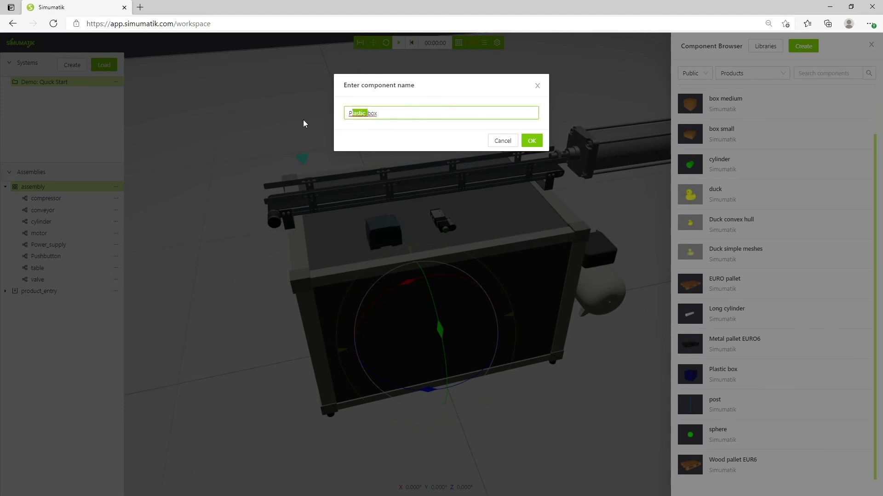
key(BackSpace)
click(536, 147)
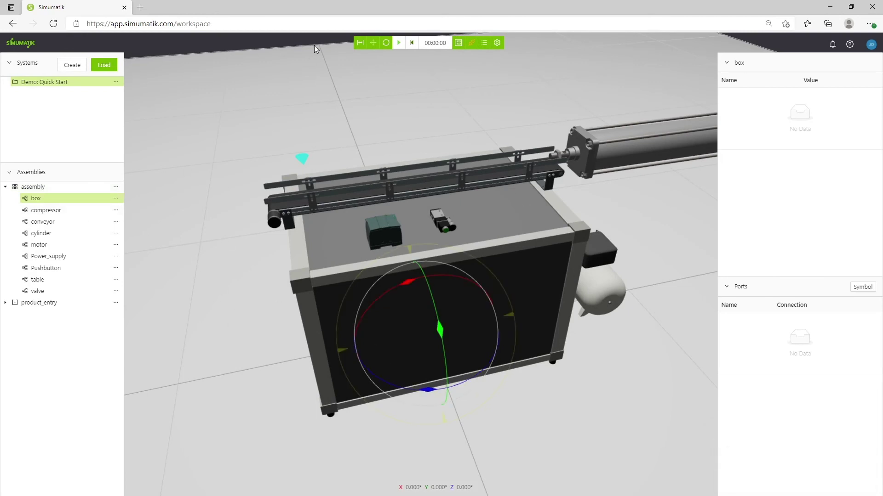
Step: Slide the box left beside the table and rotate it to -90°
click(374, 43)
mouse_move(419, 325)
mouse_down()
mouse_move(249, 303)
mouse_move(260, 329)
mouse_up()
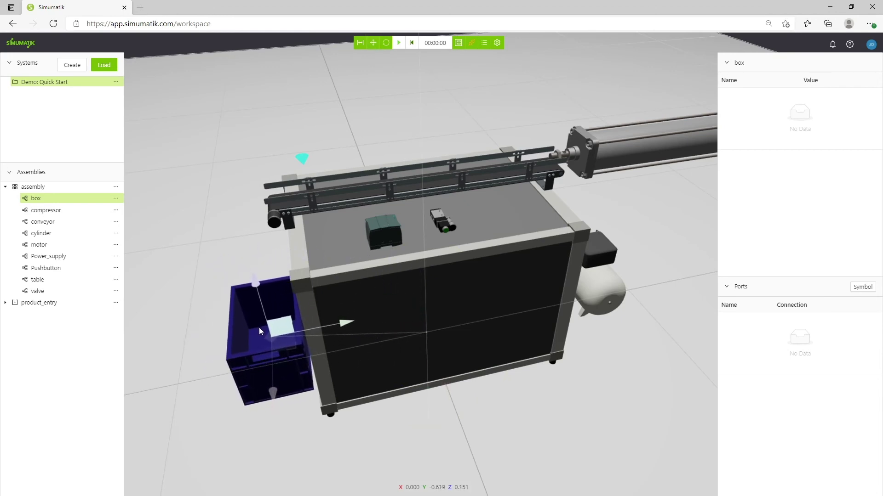
drag(260, 329, 249, 329)
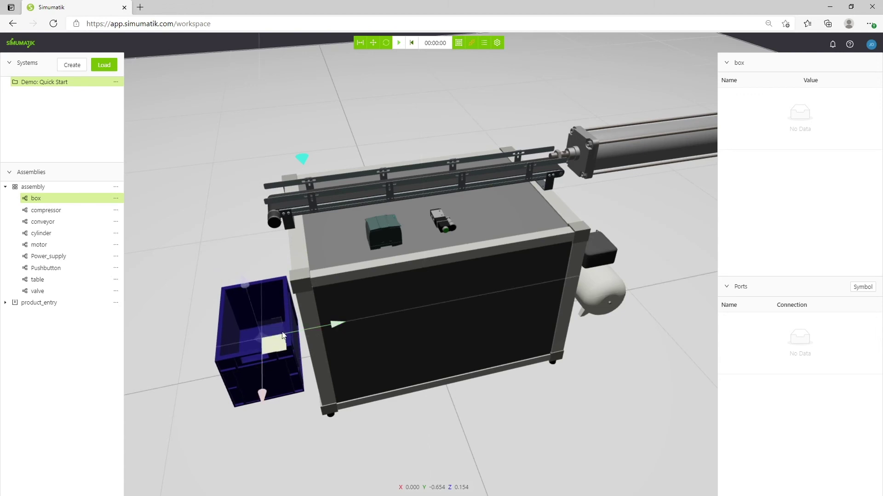
click(384, 43)
drag(292, 384, 239, 392)
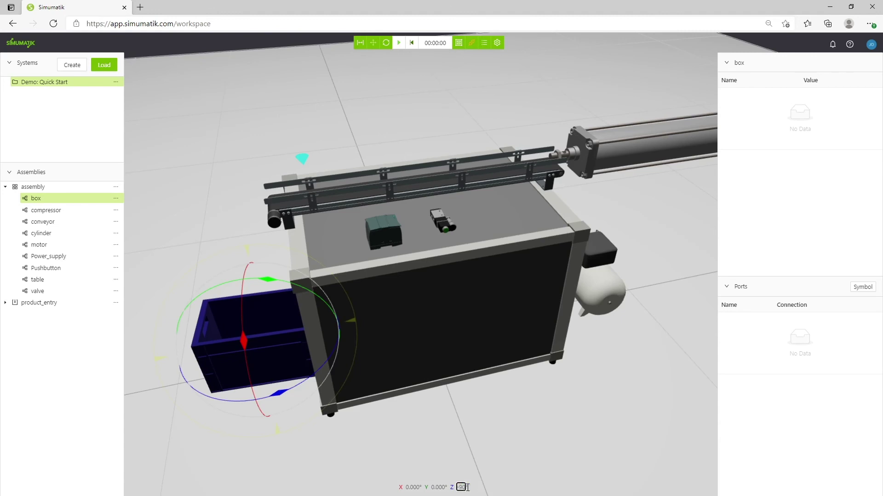
key(Return)
Step: Nudge the box further left against the table and start the emulation
drag(503, 433, 449, 368)
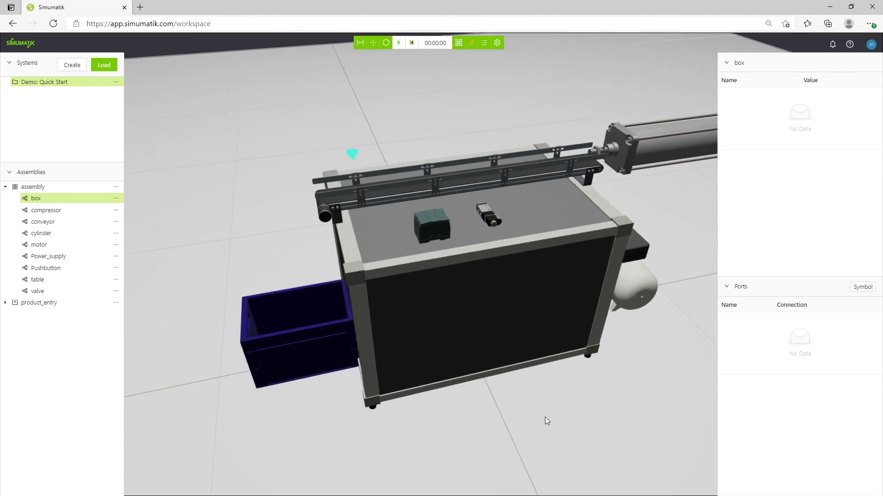
click(364, 329)
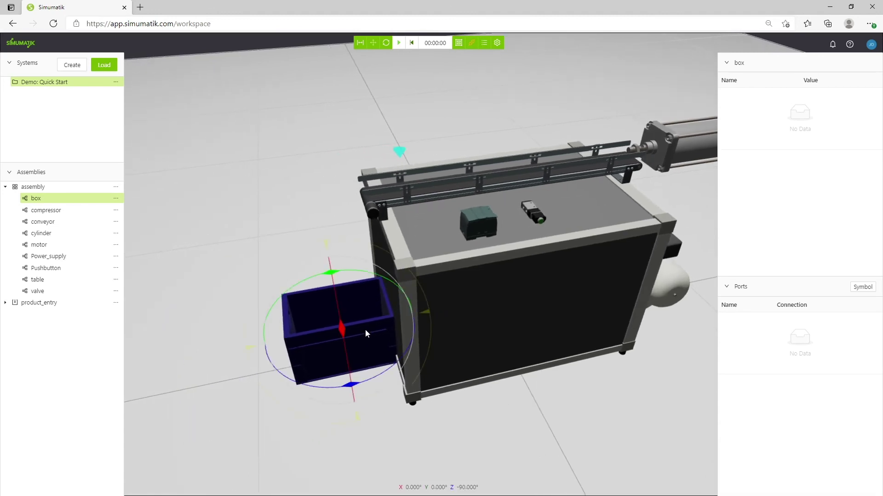
click(373, 43)
drag(283, 340, 273, 343)
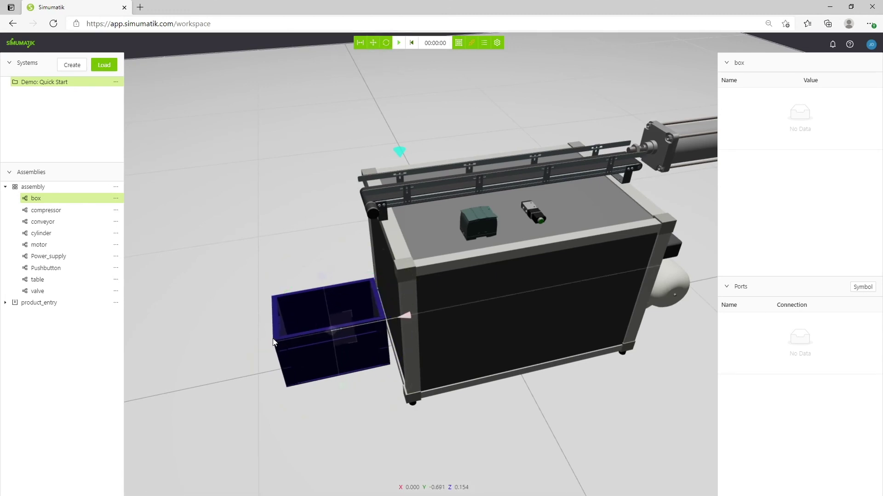
mouse_move(572, 432)
mouse_down()
mouse_move(556, 430)
mouse_move(426, 101)
mouse_up()
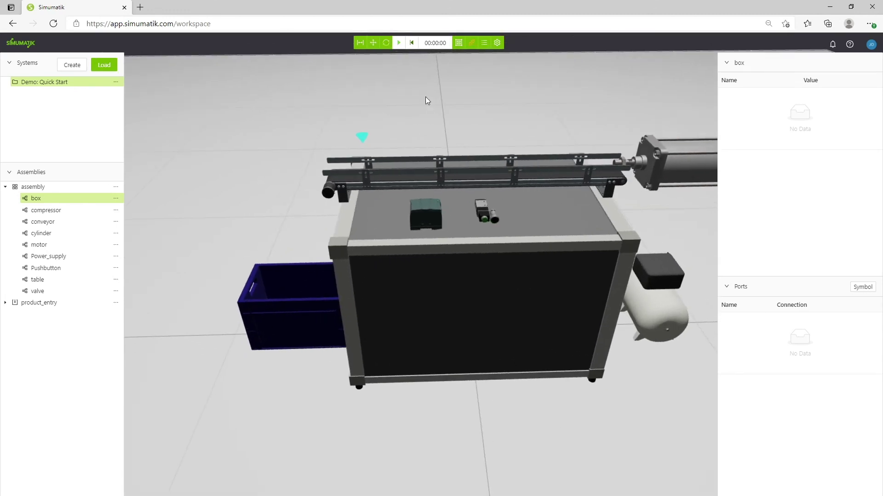
click(398, 42)
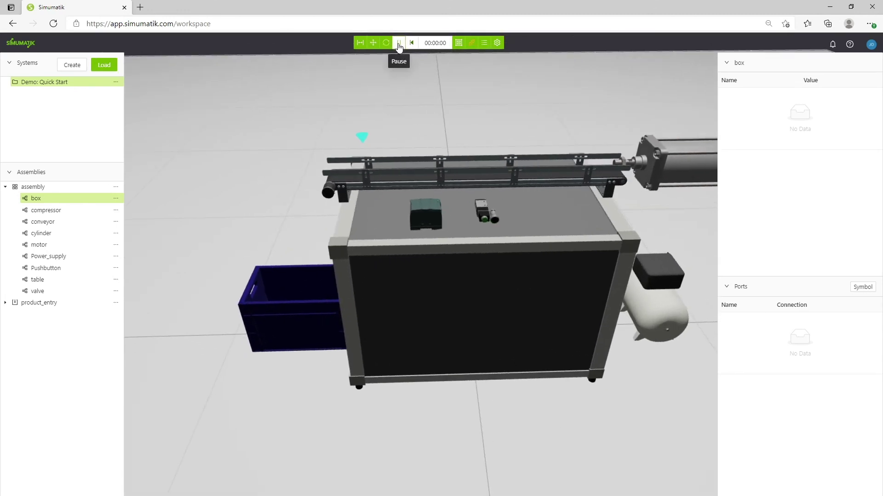
click(494, 221)
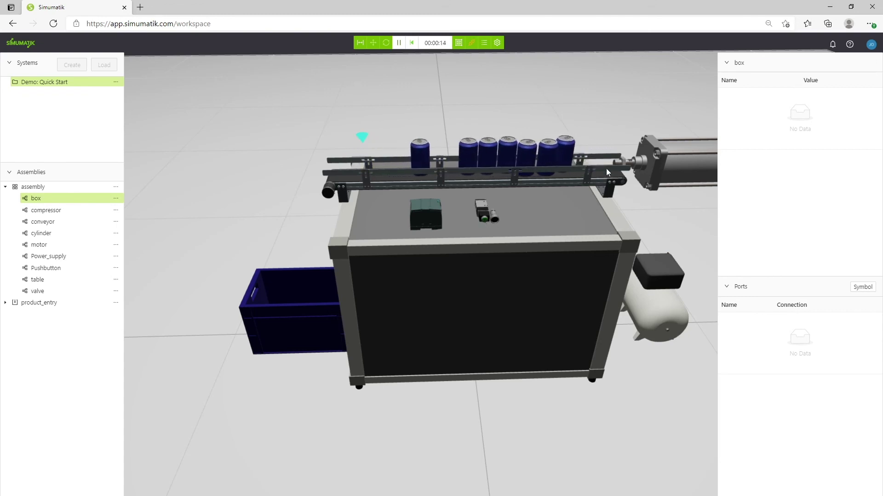
click(483, 219)
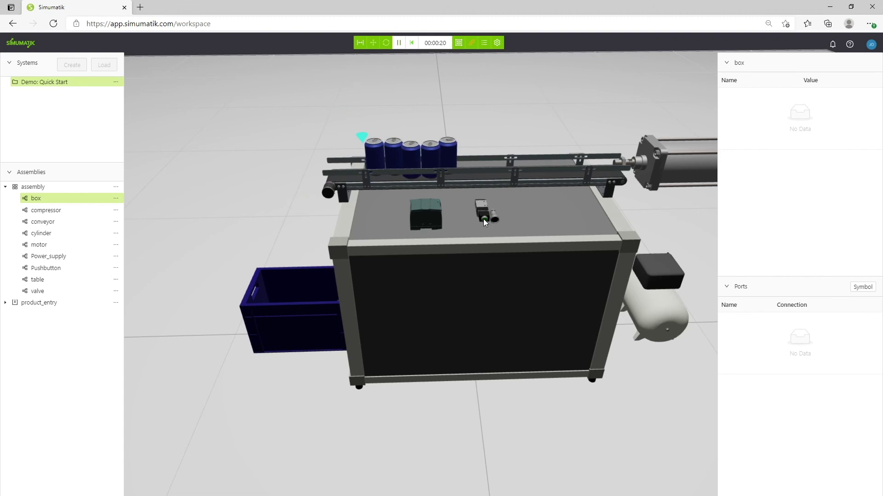
mouse_move(257, 336)
mouse_down()
mouse_move(278, 401)
mouse_move(306, 422)
mouse_move(332, 403)
mouse_move(311, 377)
mouse_move(290, 374)
mouse_move(272, 385)
mouse_move(307, 379)
mouse_up()
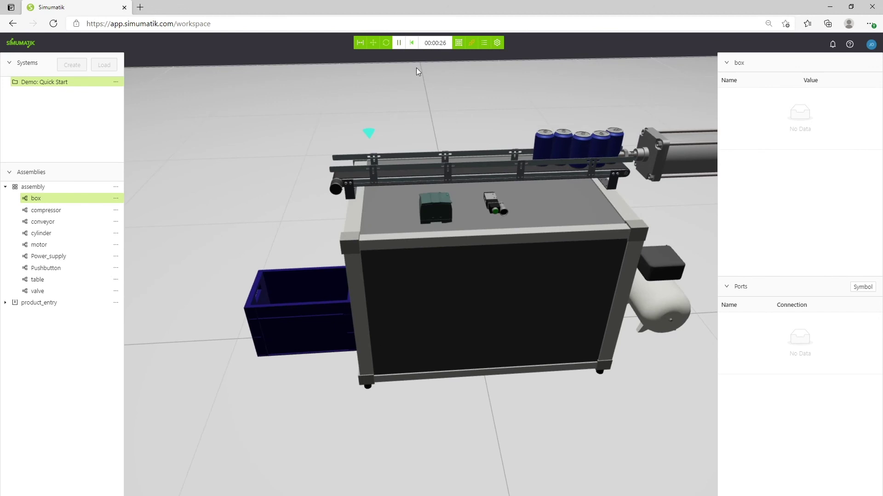
click(411, 42)
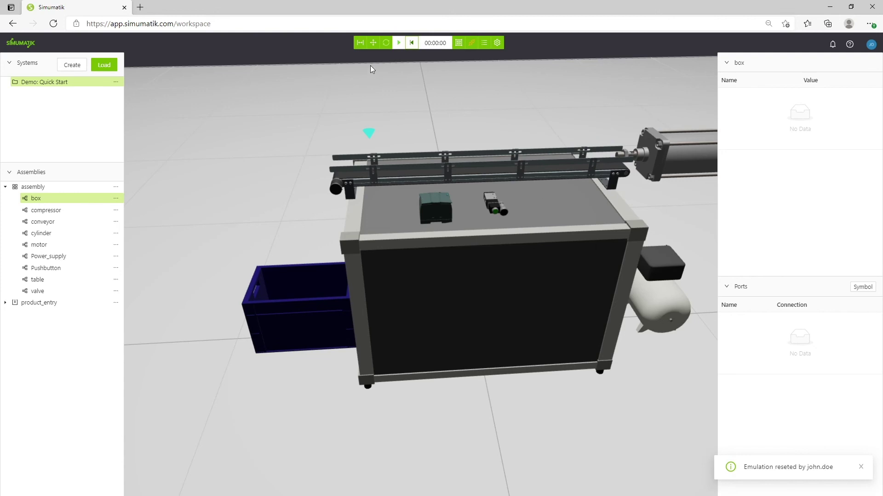
scroll(496, 96, up, 2)
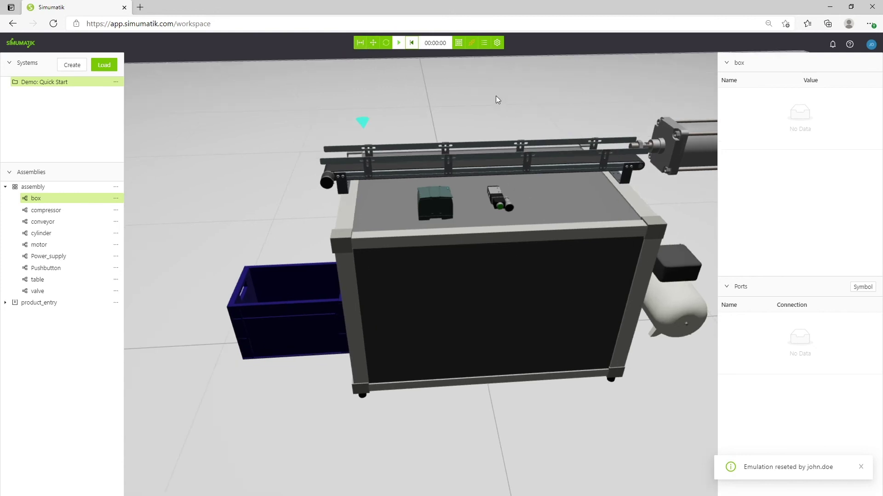
scroll(483, 100, up, 2)
scroll(456, 109, up, 2)
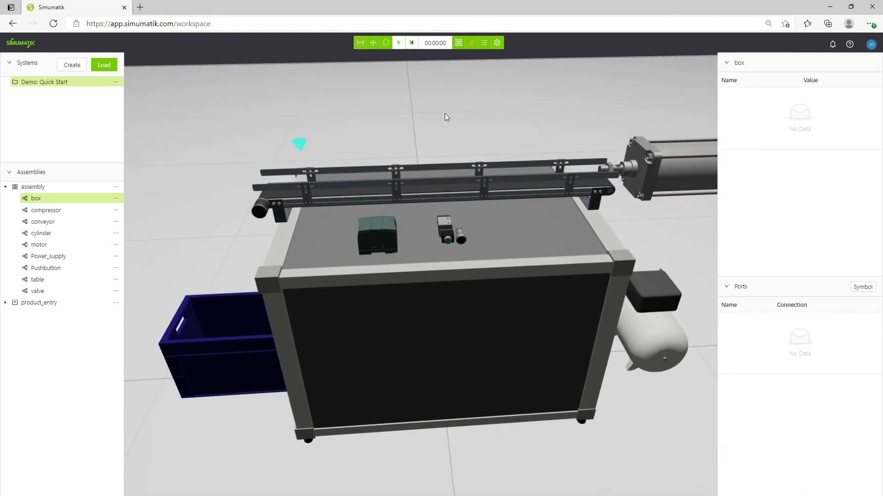
click(360, 43)
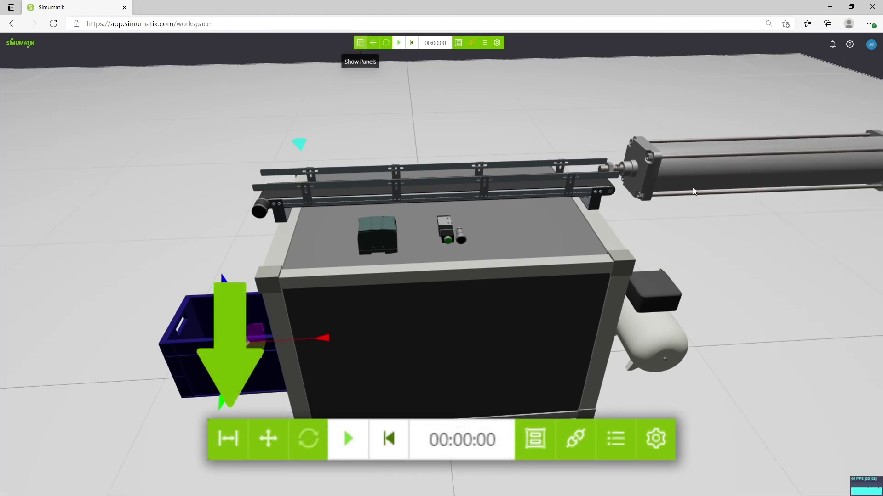
click(134, 363)
scroll(468, 122, down, 2)
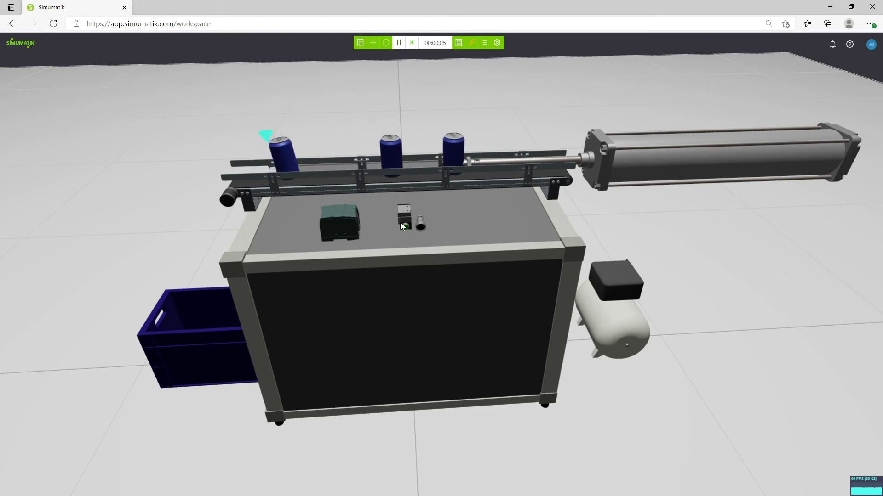
click(361, 43)
click(411, 43)
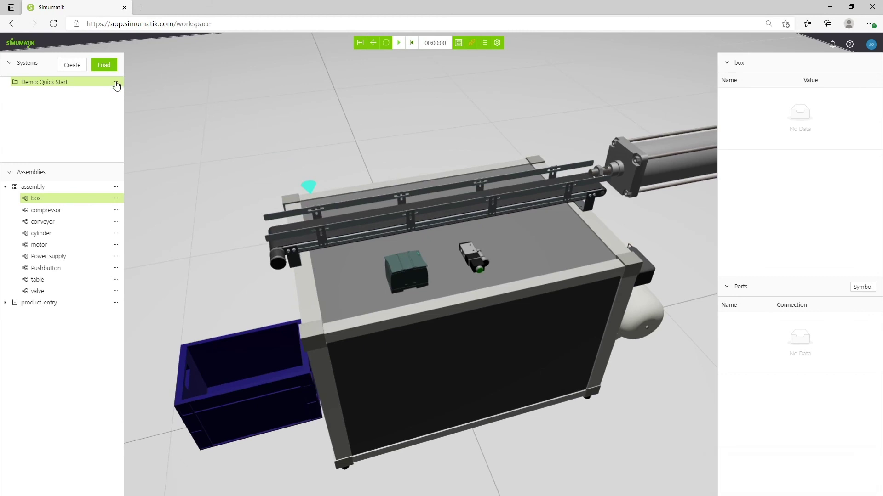
Step: Close the Demo: Quick Start system, confirm Yes, and open the add-systems catalog
click(116, 83)
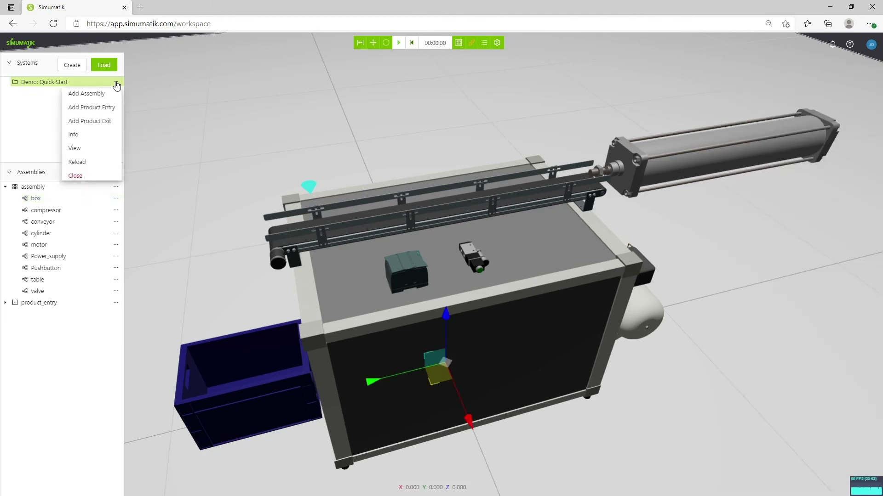
click(76, 176)
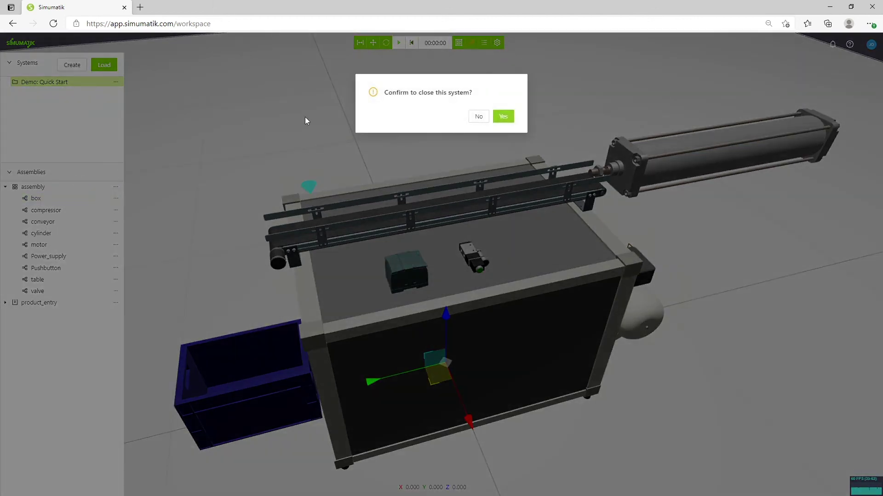
click(506, 117)
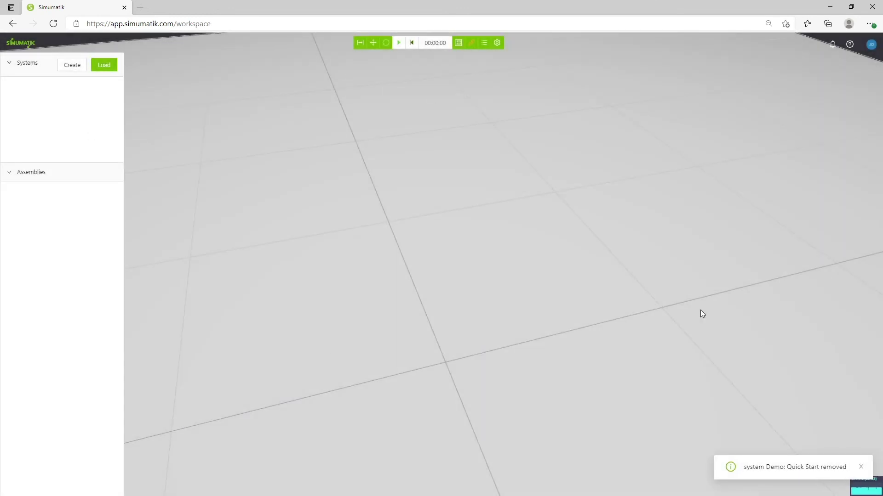
click(104, 66)
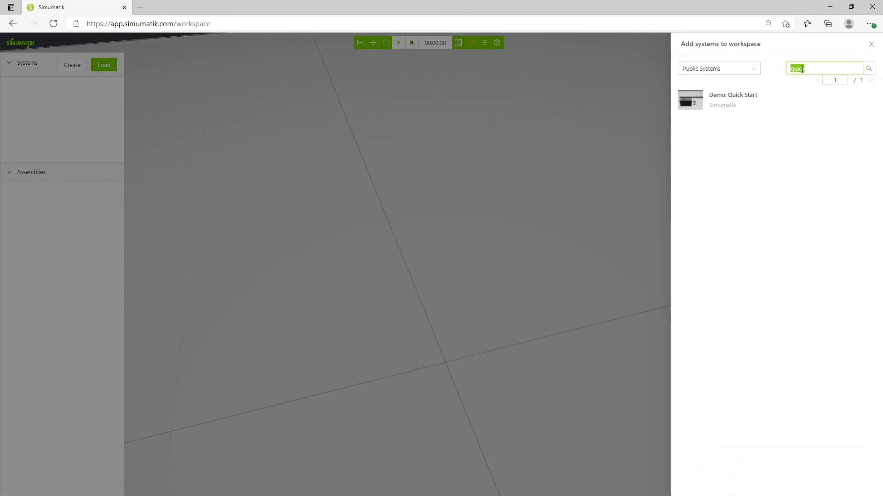
Step: Delete 'quick' from the catalog search field to list all public tutorial systems
key(BackSpace)
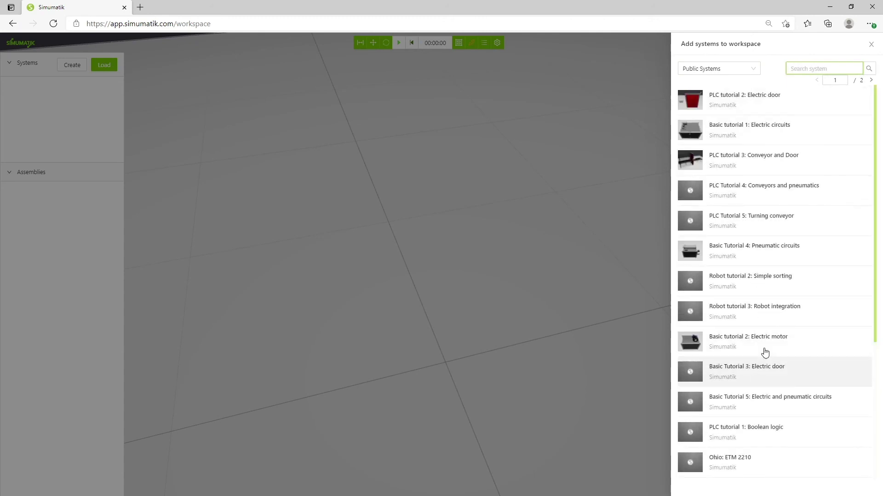